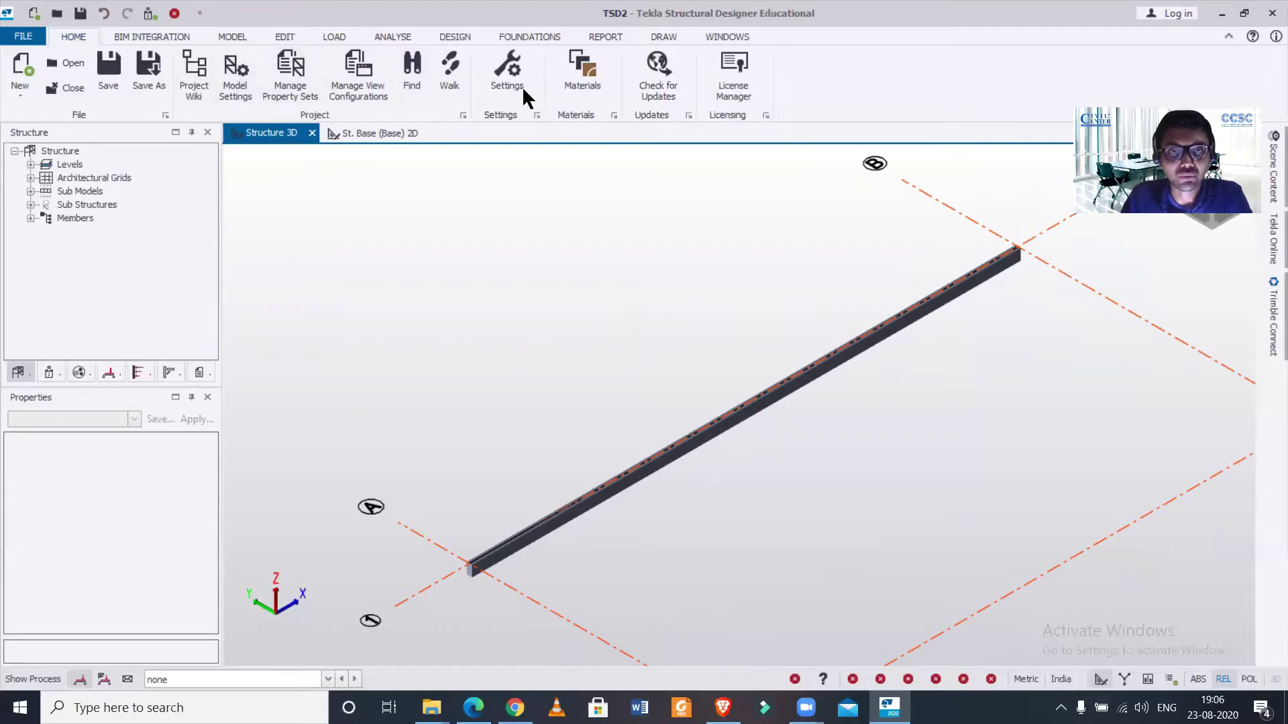
# Review the available head codes in the model settings' design codes, keeping India selected.
pyautogui.click(238, 81)
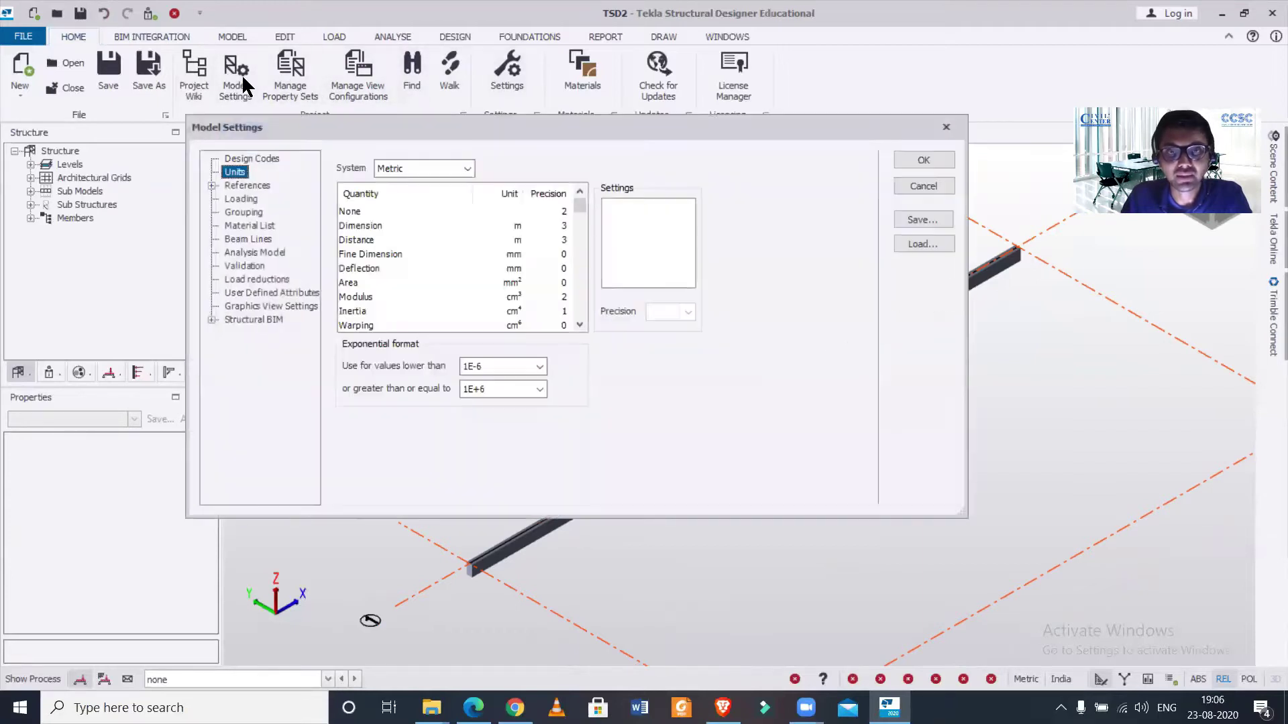
pyautogui.click(260, 158)
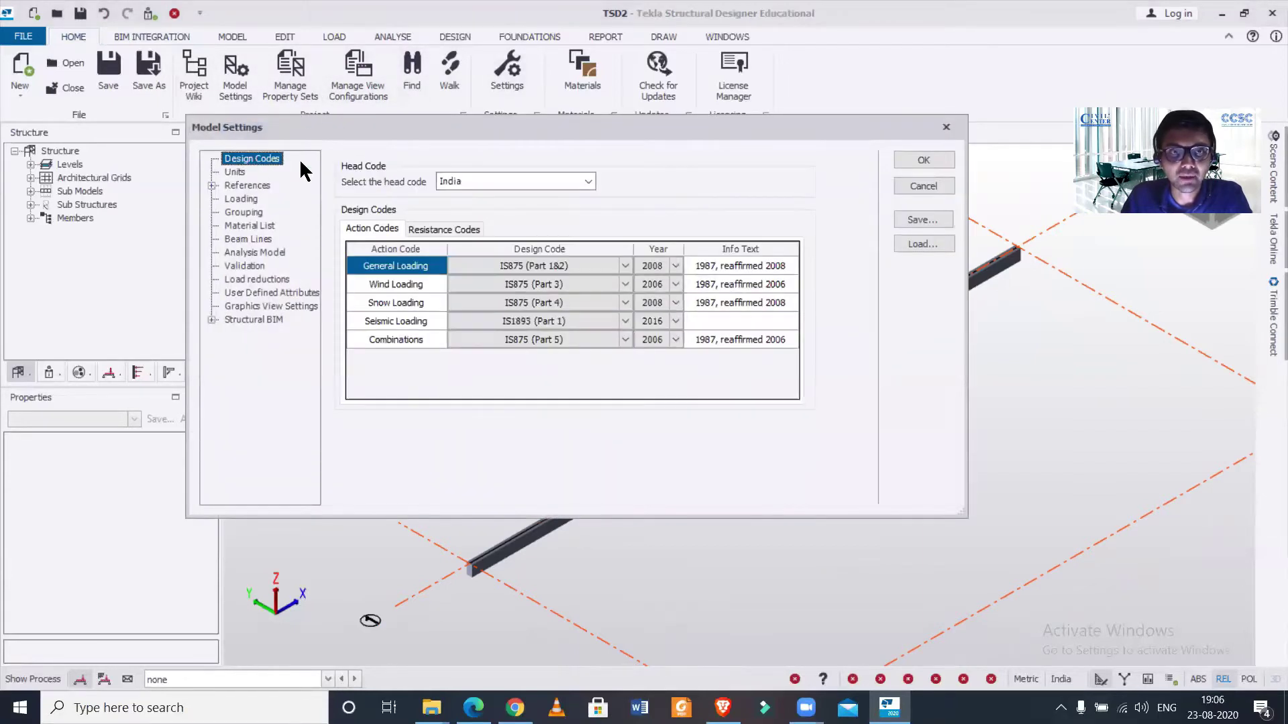
pyautogui.click(472, 181)
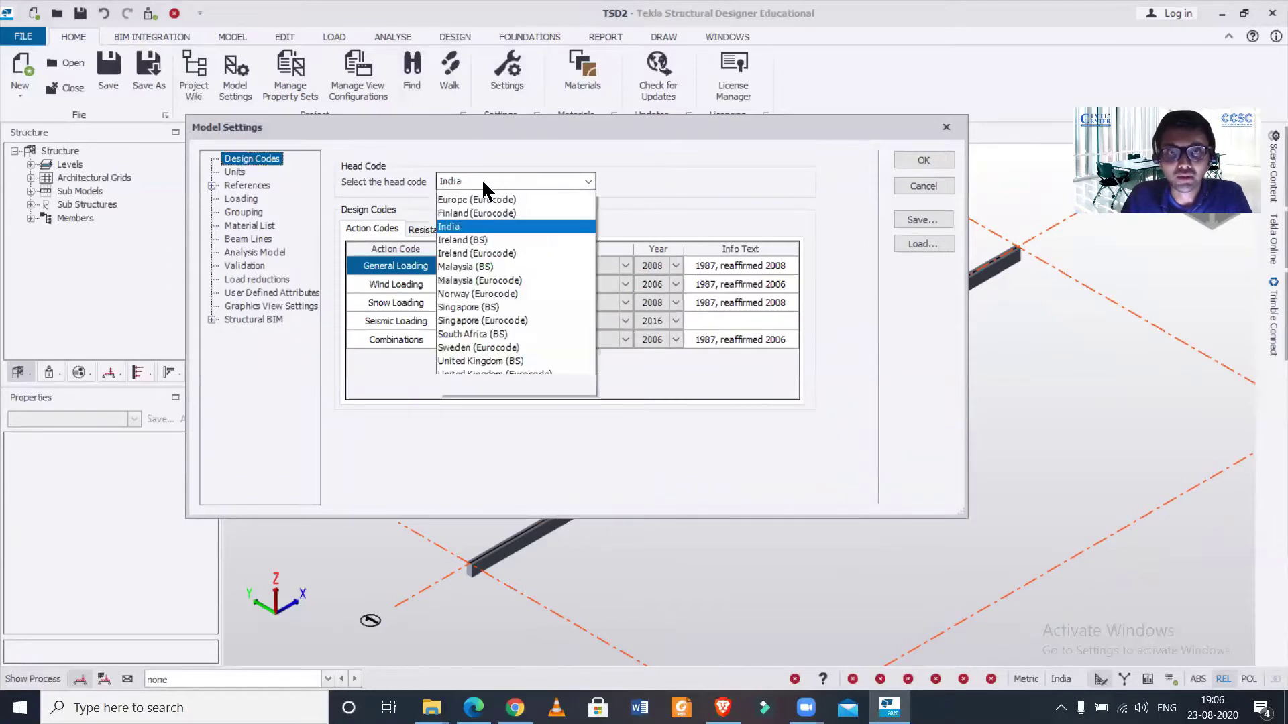
pyautogui.click(482, 179)
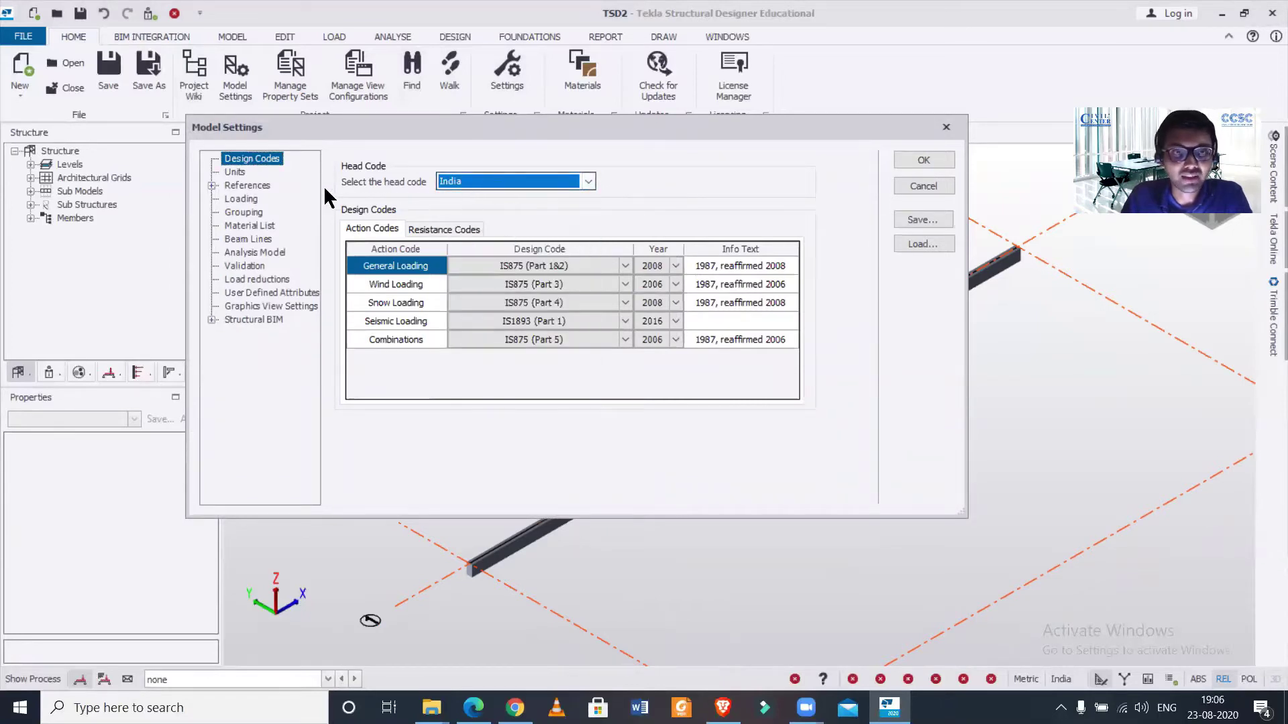
# Set the model's unit for the Load quantity to tf/m and apply the model settings.
pyautogui.click(233, 171)
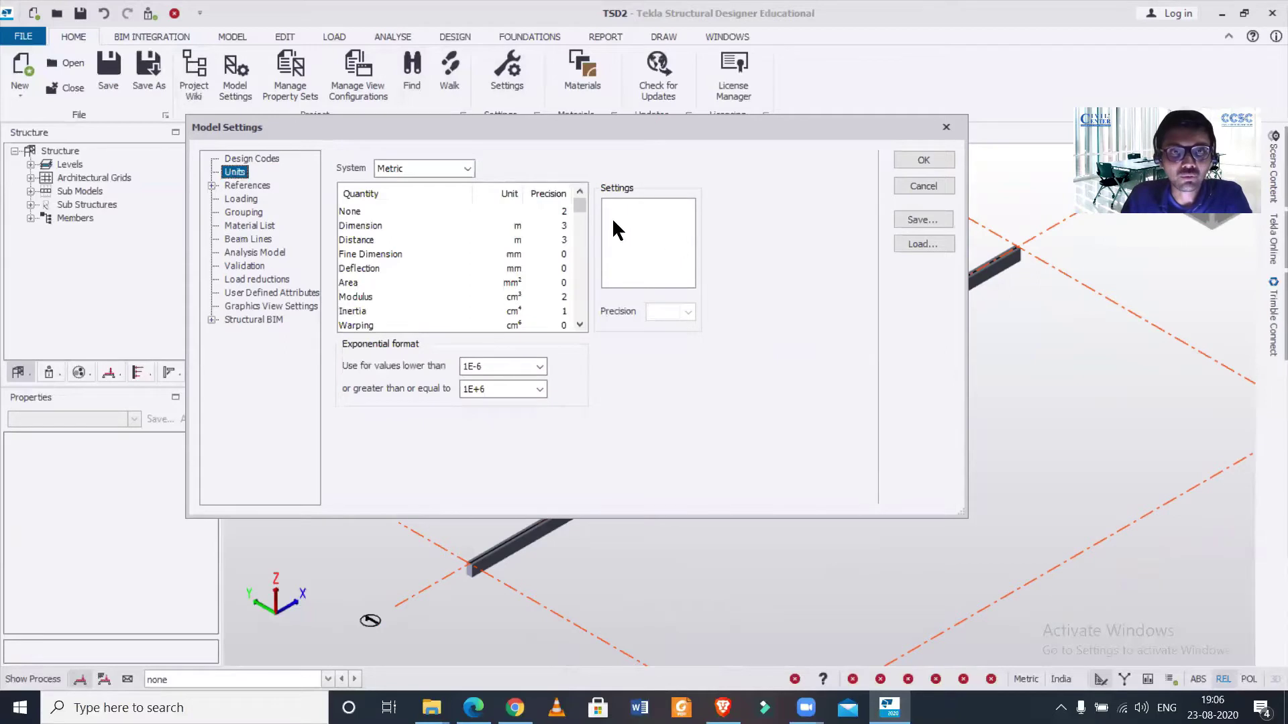
pyautogui.scroll(-2, 576, 209)
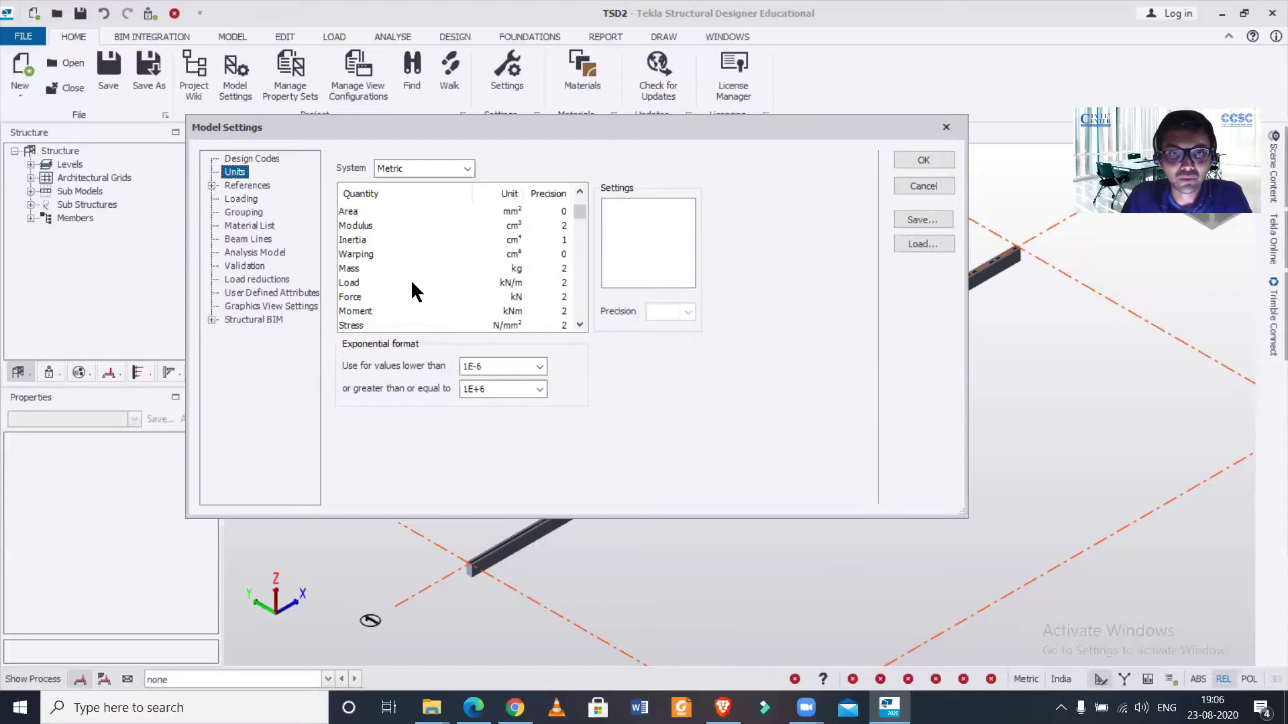
pyautogui.click(510, 283)
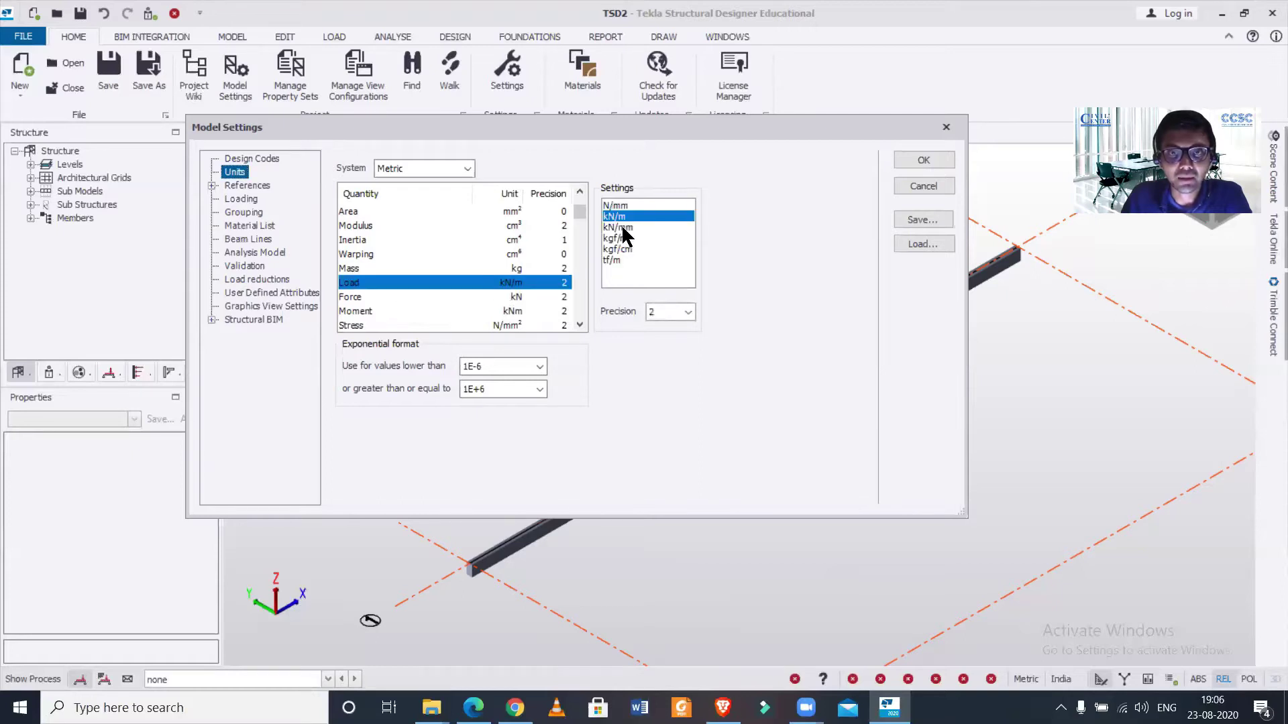
pyautogui.click(623, 259)
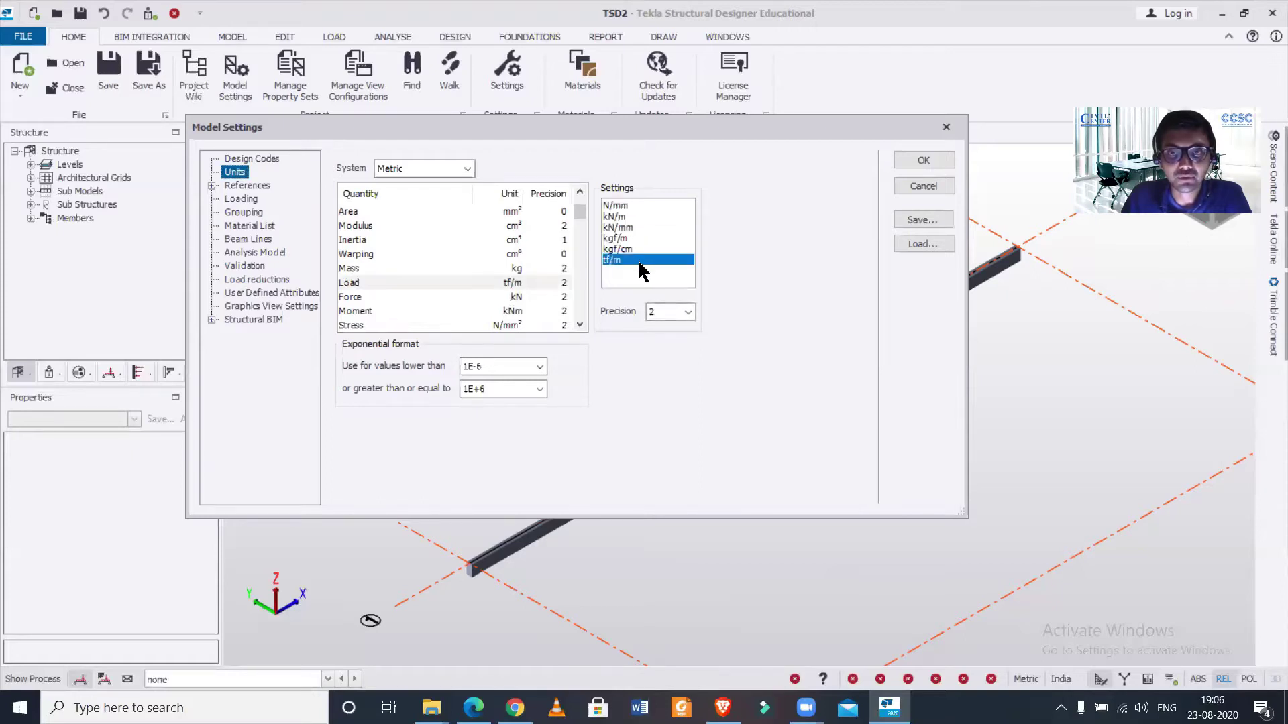
pyautogui.click(935, 160)
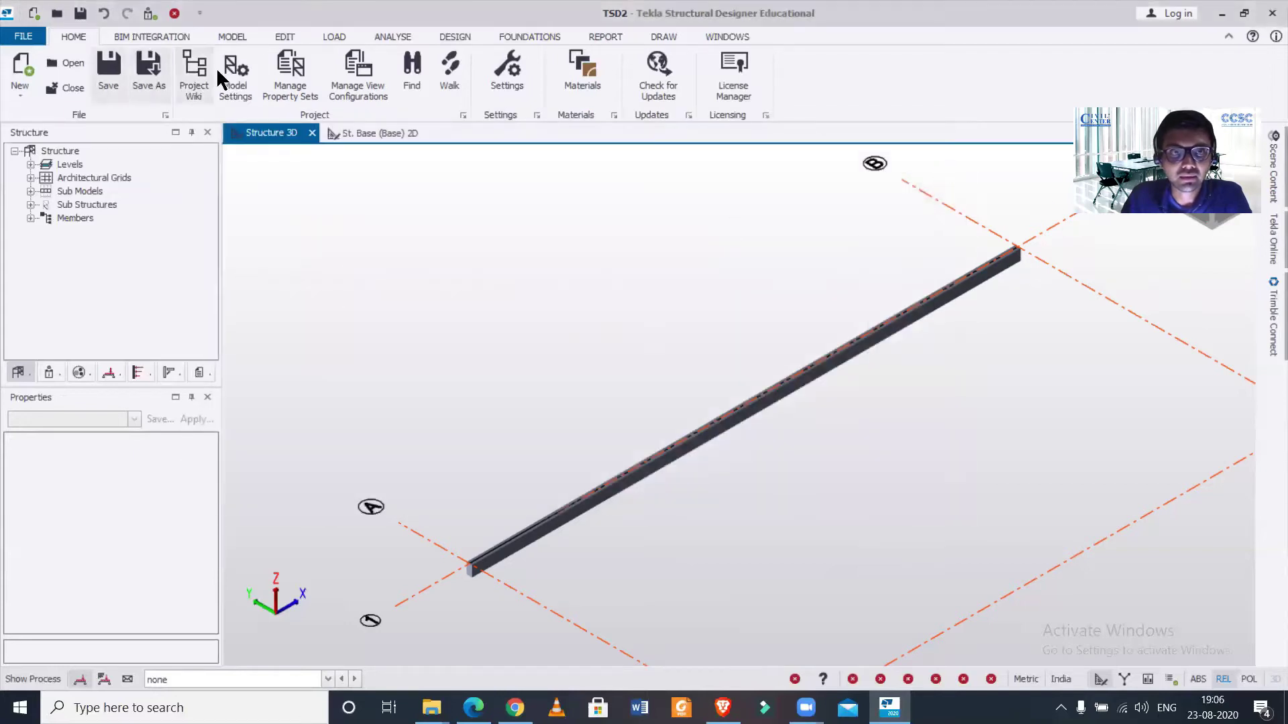
# Reopen the model settings and check the unit assigned to the Load quantity.
pyautogui.click(235, 73)
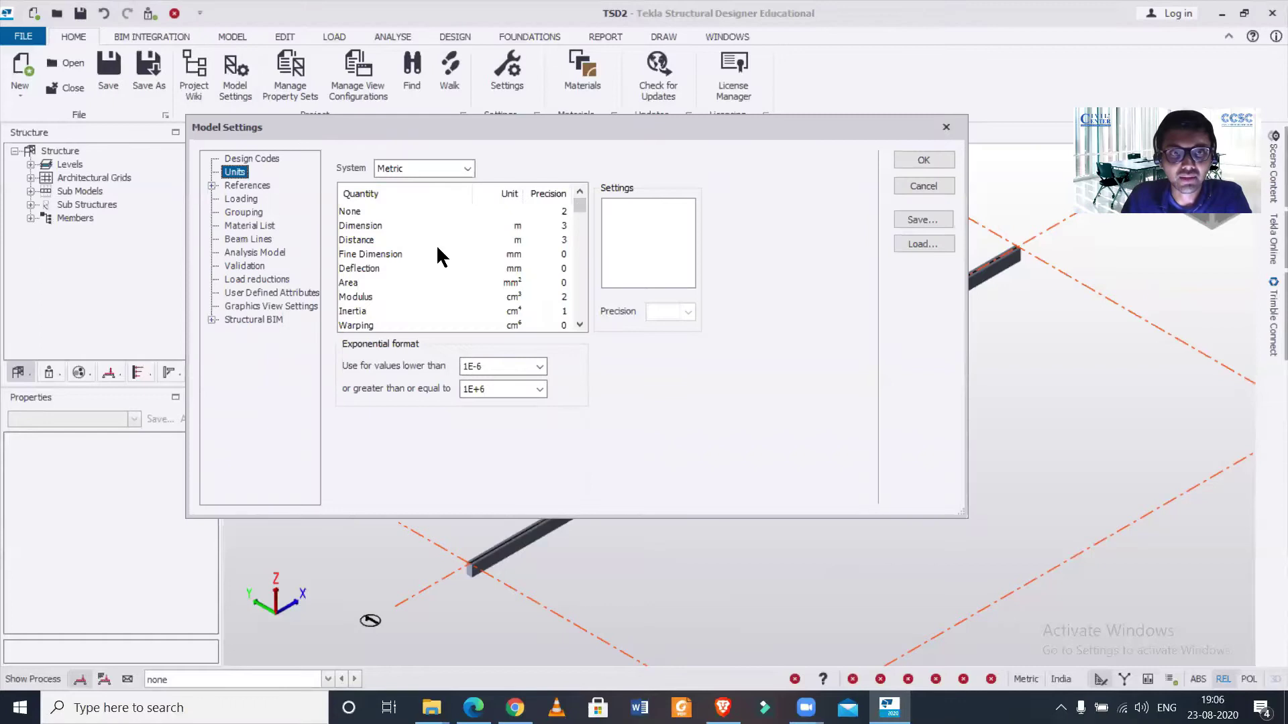
pyautogui.scroll(-1, 389, 293)
pyautogui.click(354, 311)
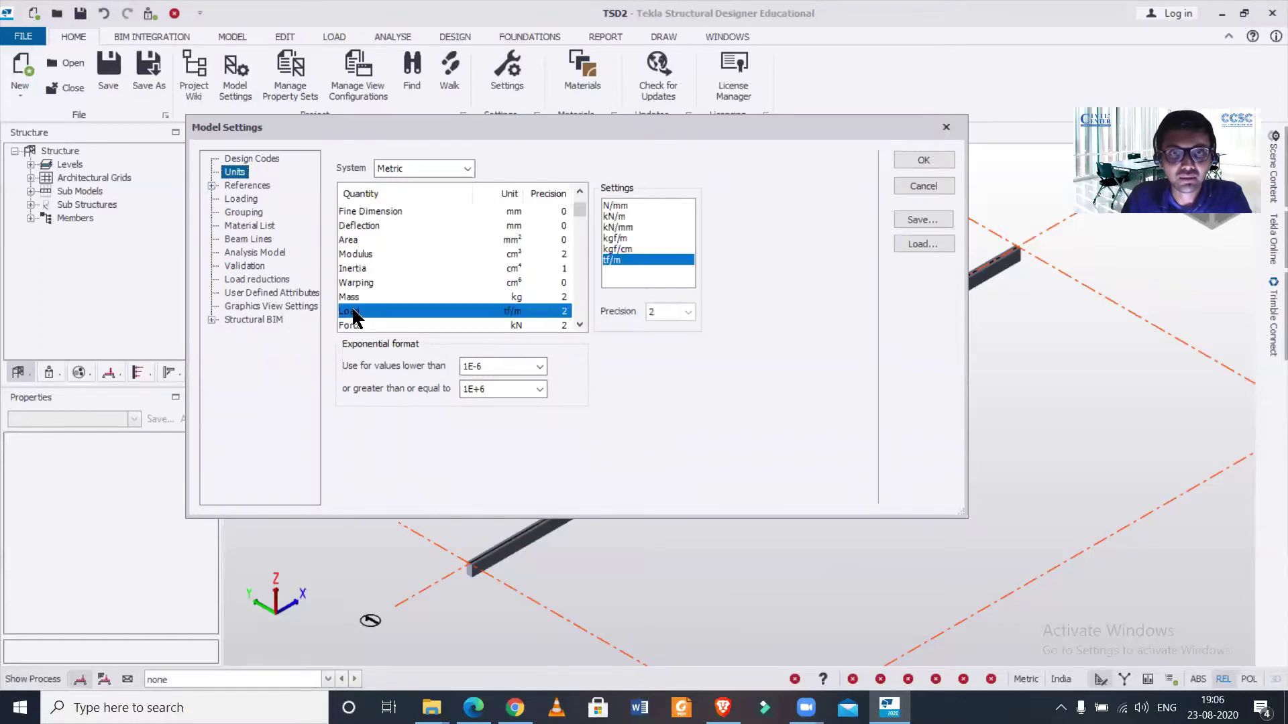
pyautogui.click(934, 160)
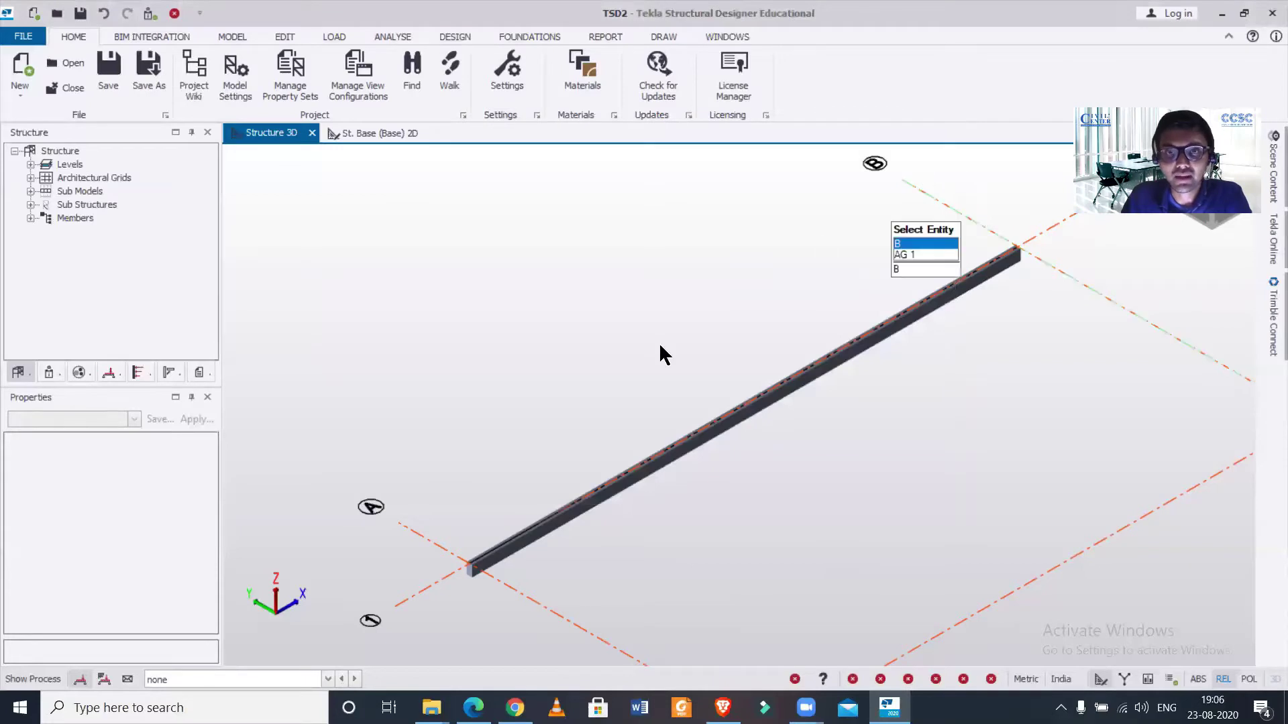
# Inspect the load unit of a full UDL member load in the 2 Dead loadcase, and return the active loadcase to none.
pyautogui.click(333, 36)
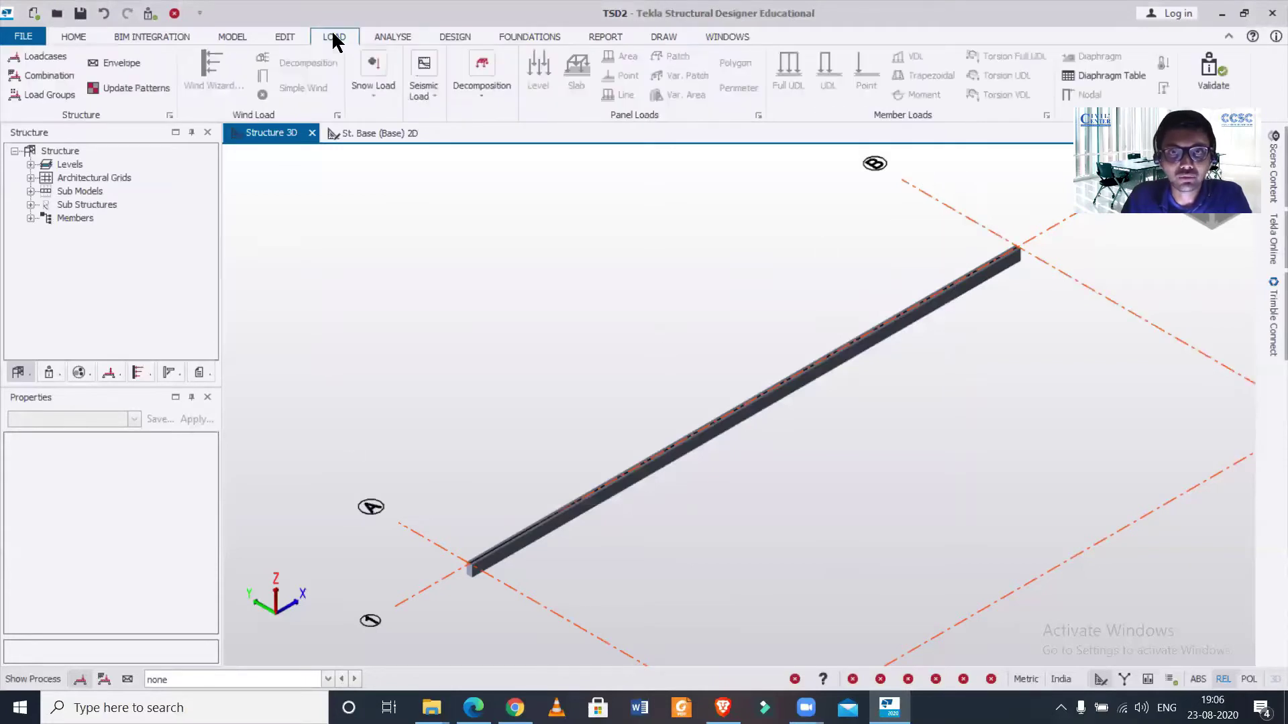
pyautogui.hotkey('alt', 'Down')
pyautogui.press('Up')
pyautogui.press('Up')
pyautogui.press('Up')
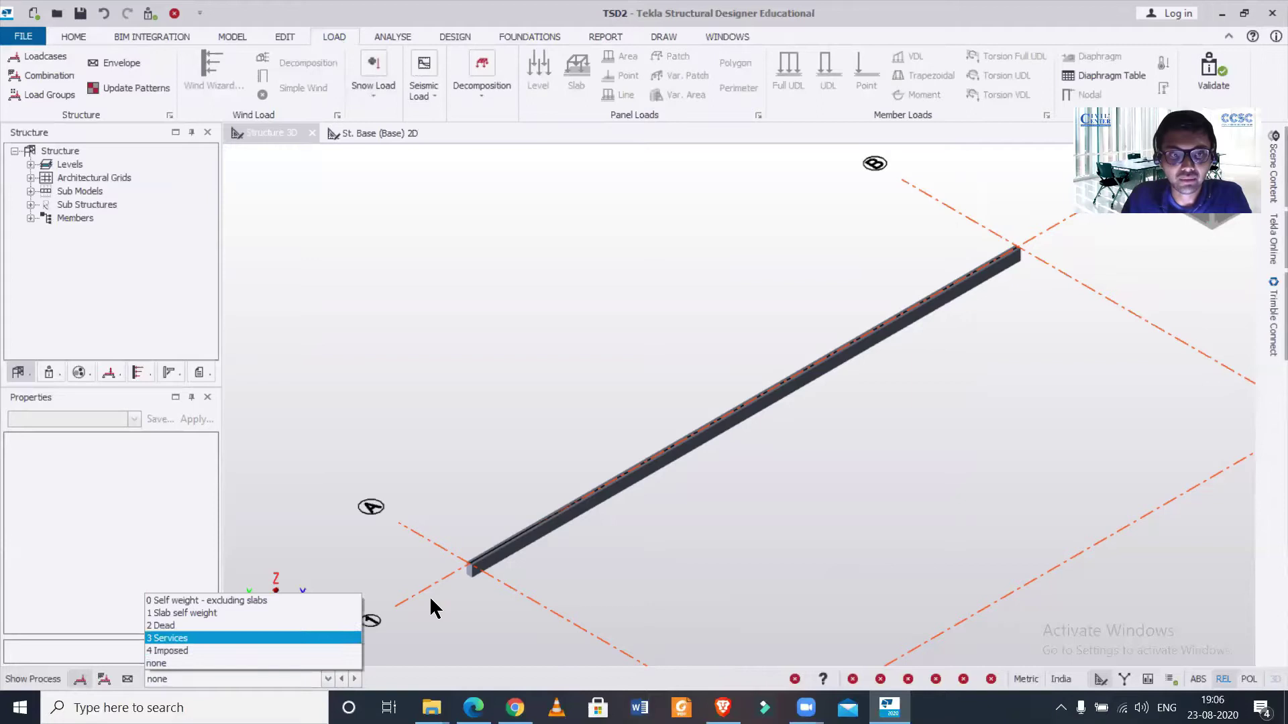
pyautogui.press('Return')
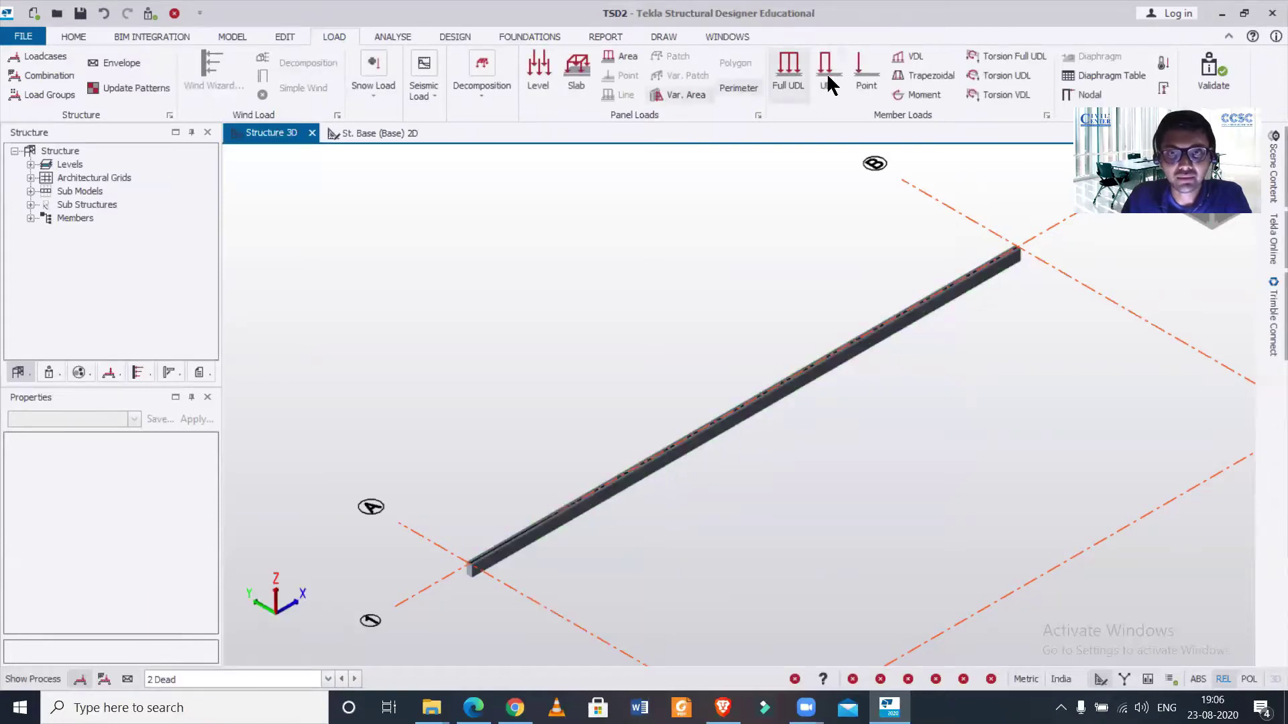
pyautogui.click(790, 70)
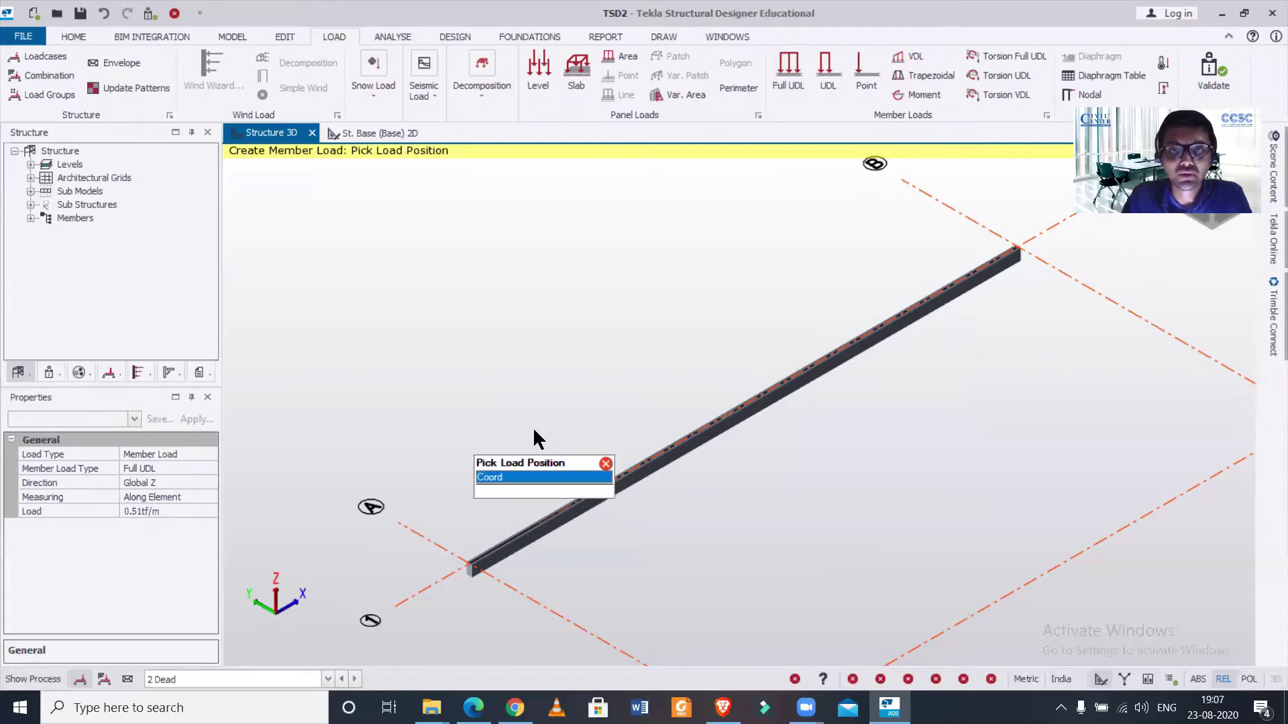
pyautogui.click(327, 679)
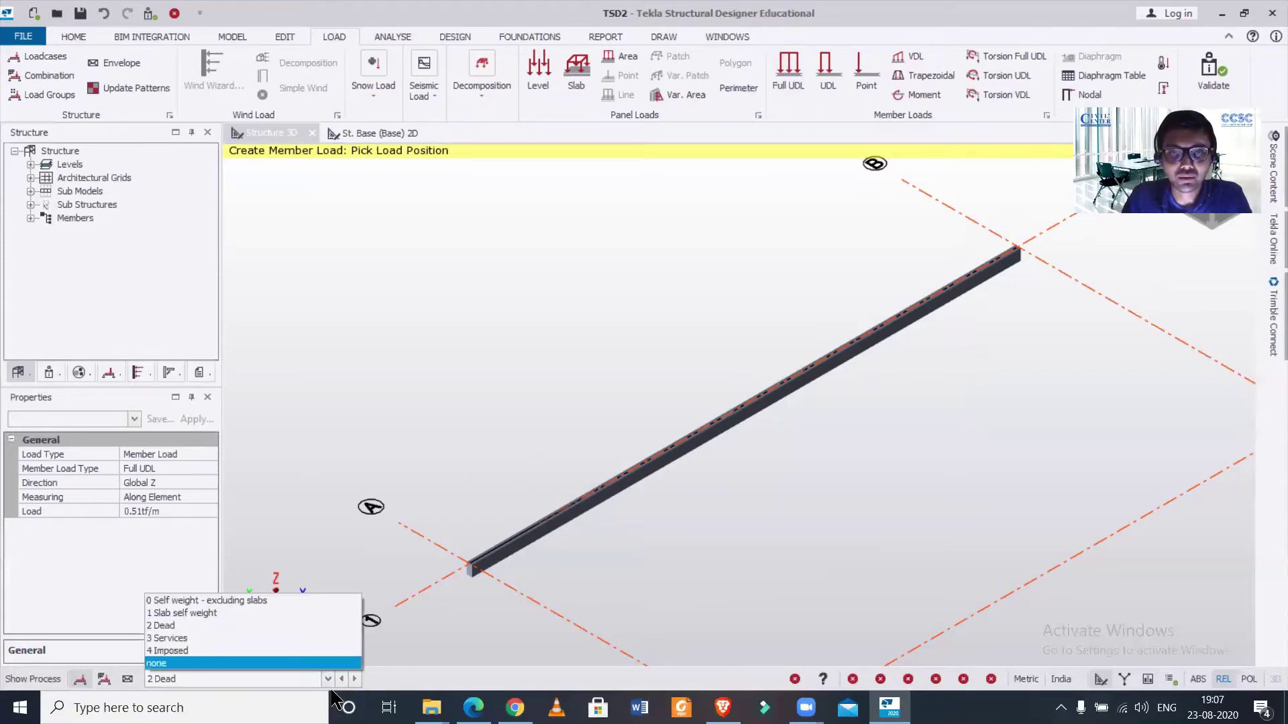
pyautogui.click(322, 664)
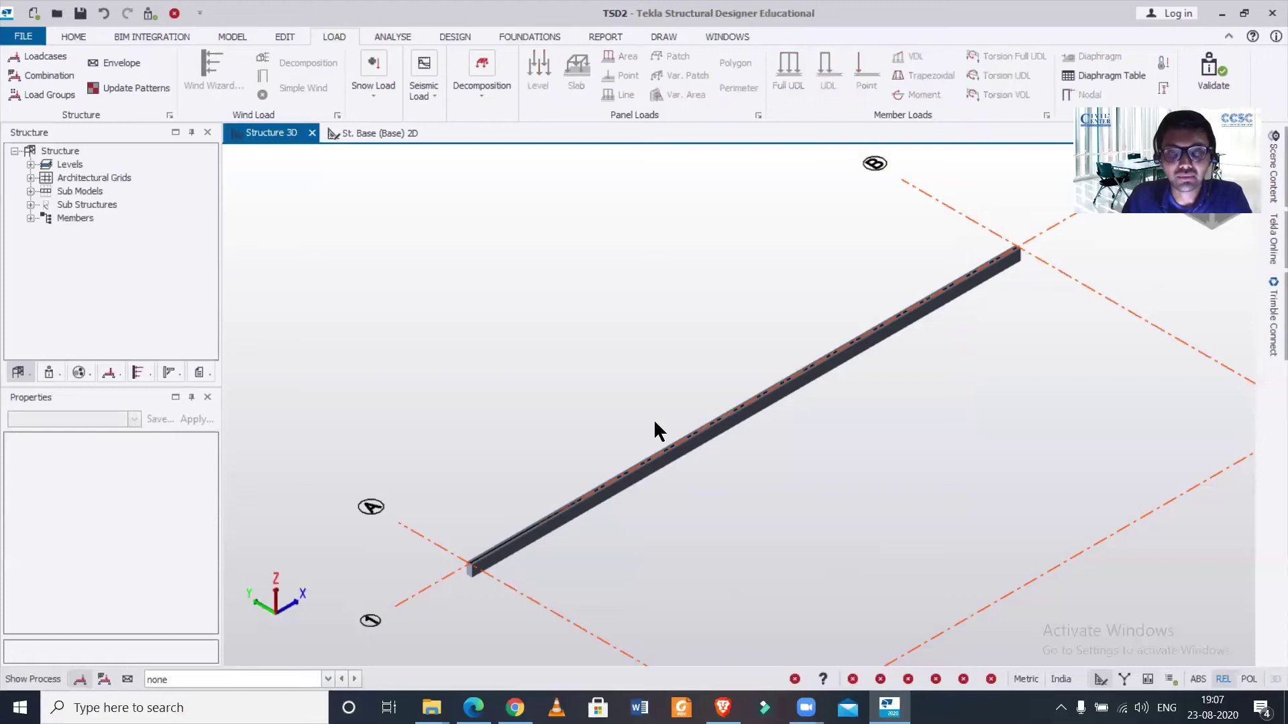
# Set the model's unit for the Load quantity to kN/m and apply the model settings.
pyautogui.click(78, 37)
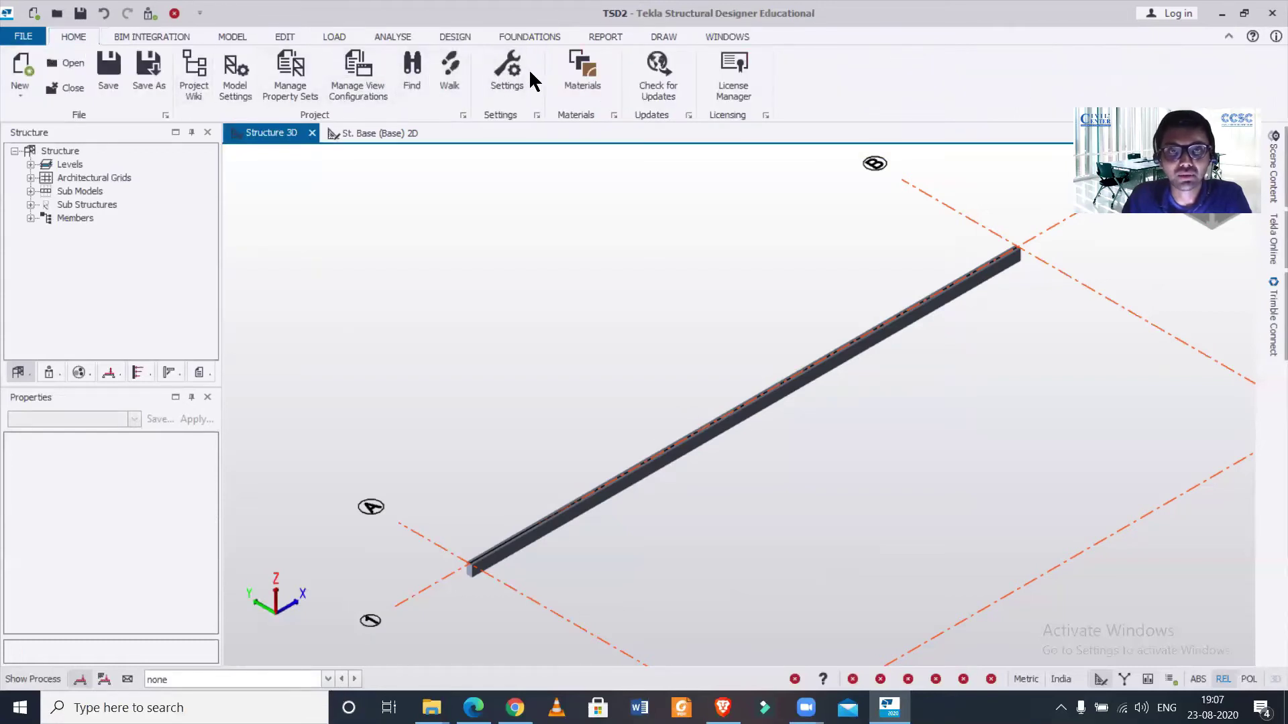
pyautogui.click(229, 71)
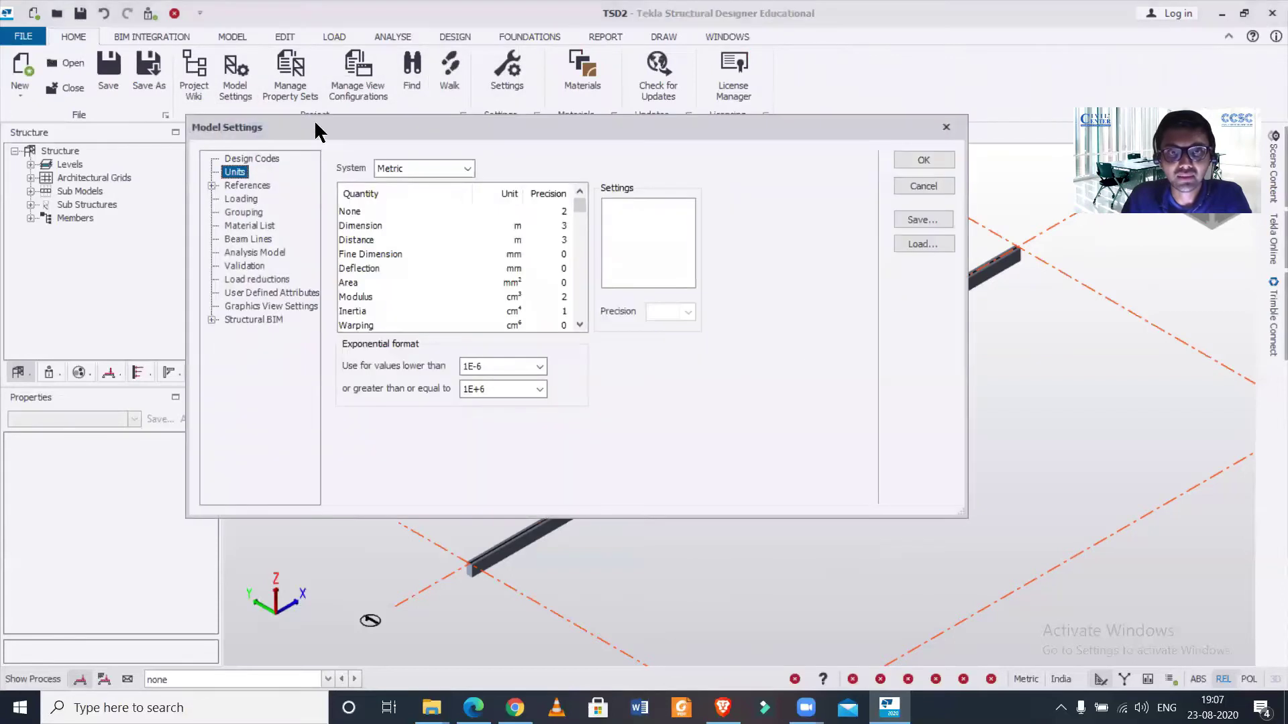
pyautogui.click(243, 199)
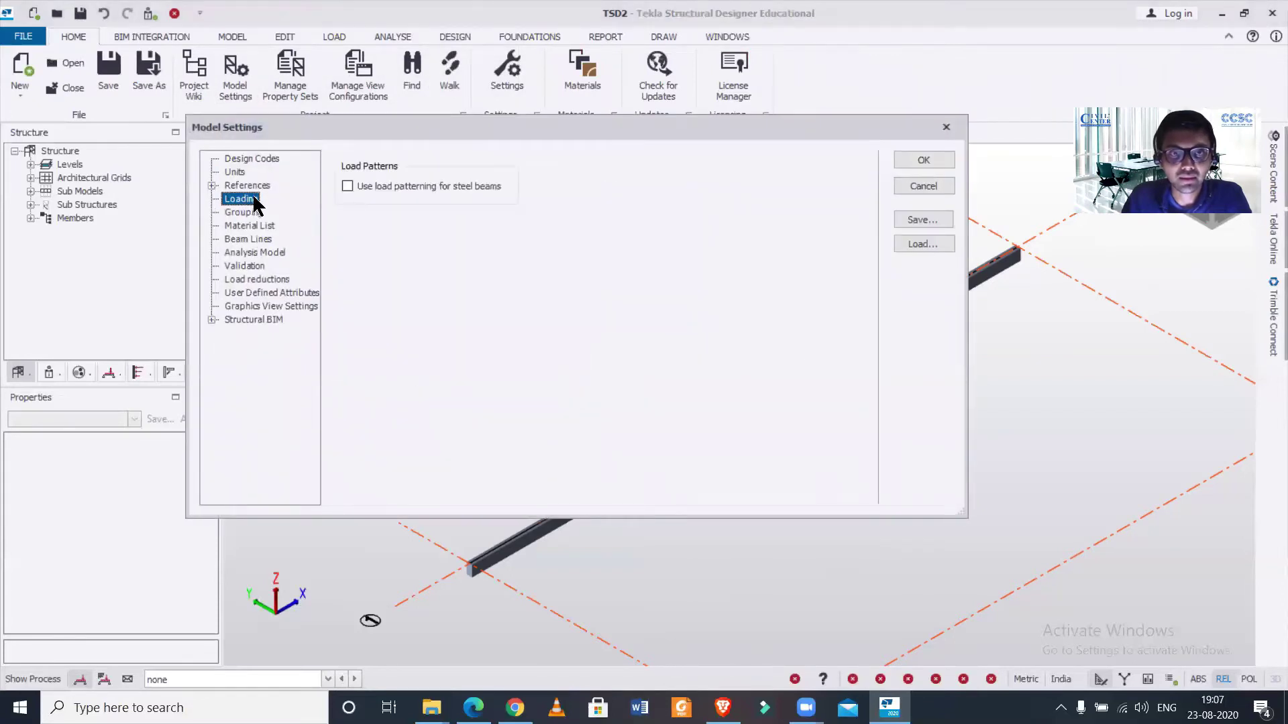
pyautogui.click(236, 172)
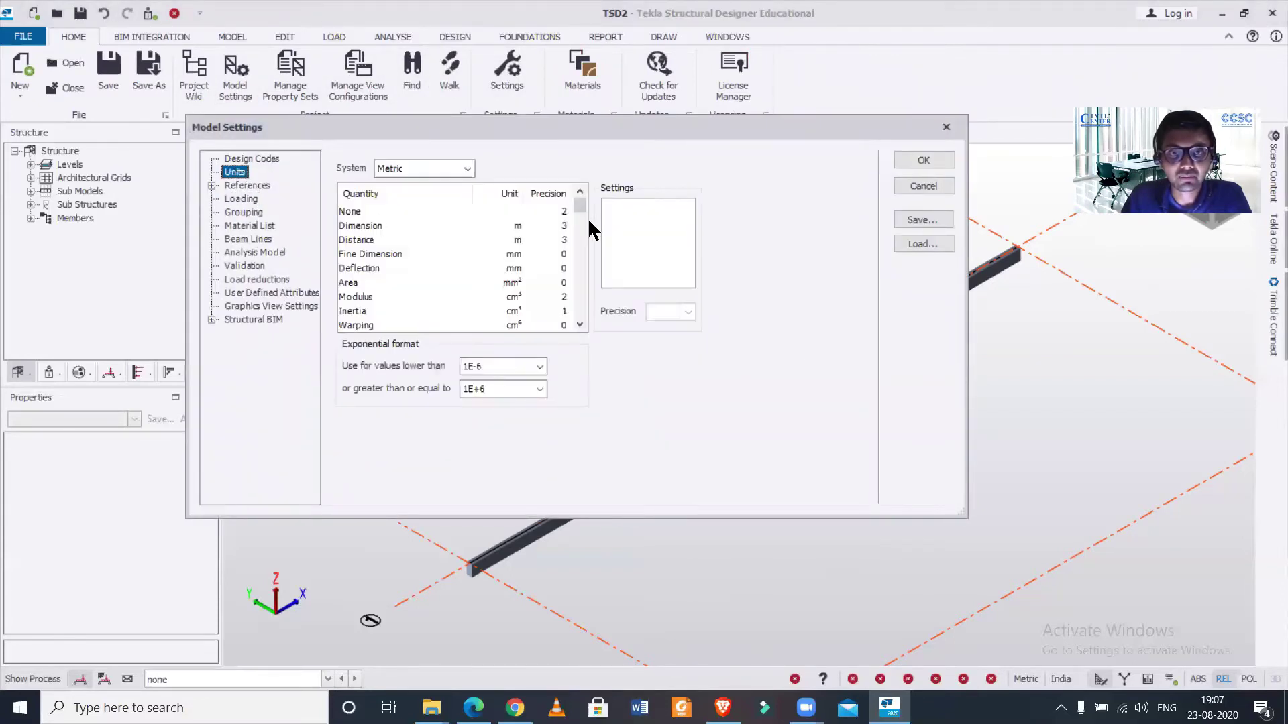
pyautogui.moveTo(585, 198); pyautogui.dragTo(584, 204)
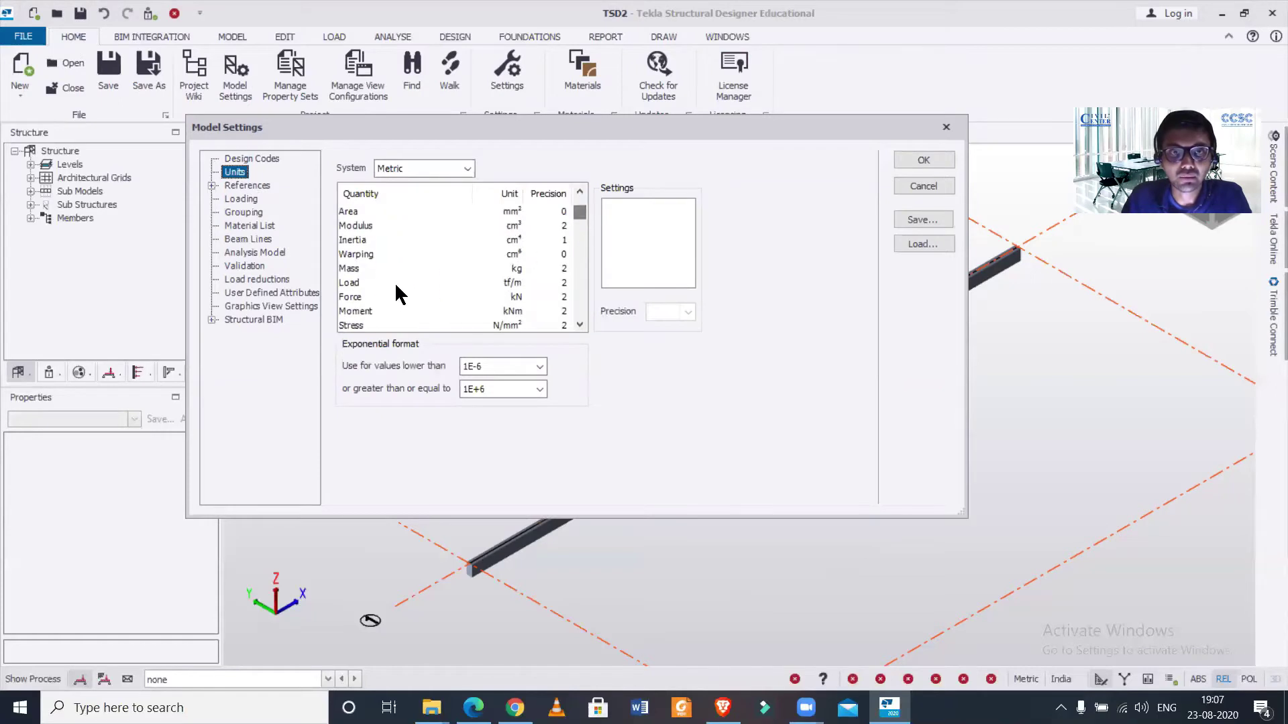
pyautogui.click(377, 282)
pyautogui.click(614, 216)
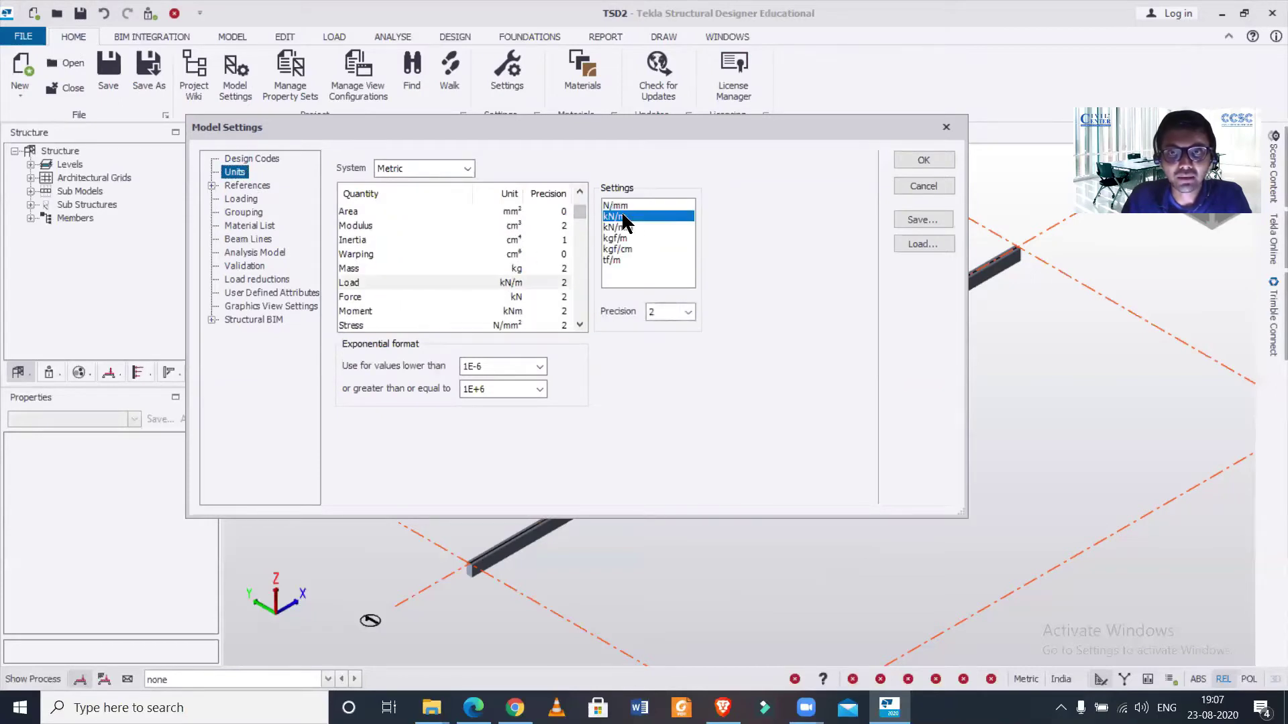
pyautogui.click(923, 160)
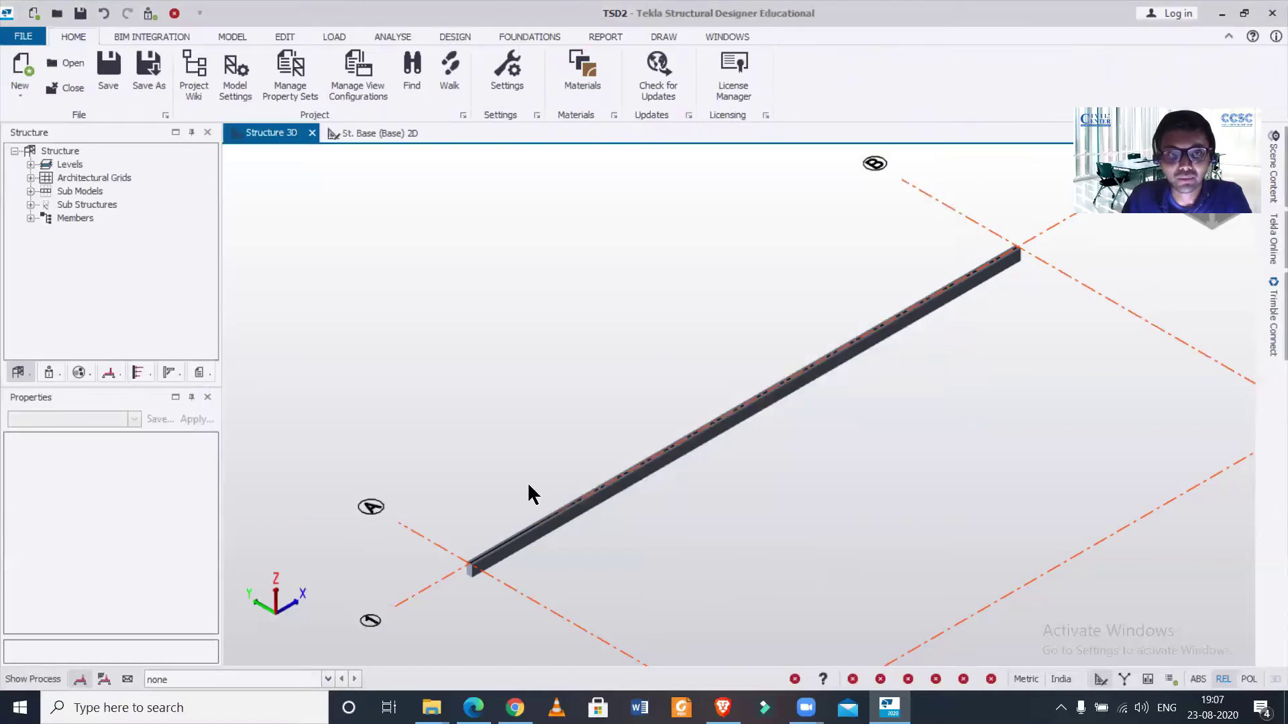
# Make 2 Dead the active loadcase for the structure view.
pyautogui.hotkey('alt', 'Down')
pyautogui.press('Up')
pyautogui.press('Up')
pyautogui.press('Up')
pyautogui.press('Return')
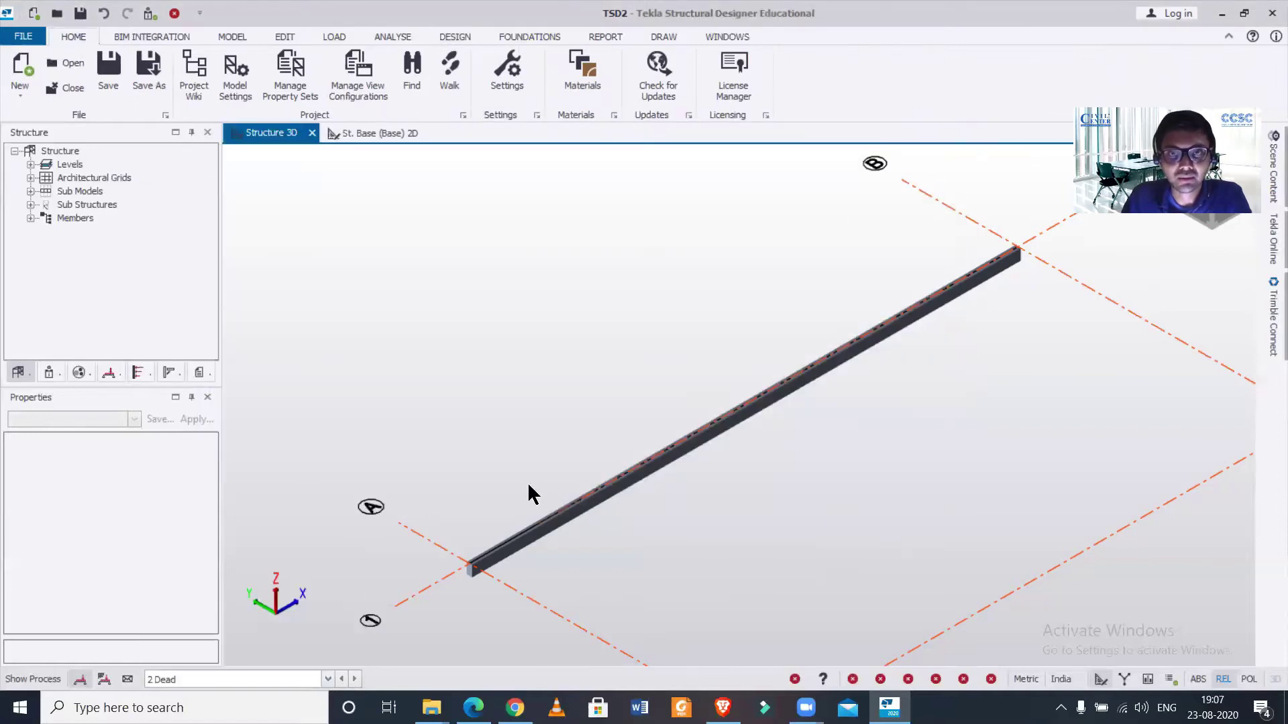
# Check the load unit in the full UDL member load's properties, and leave the command without placing a load.
pyautogui.click(339, 36)
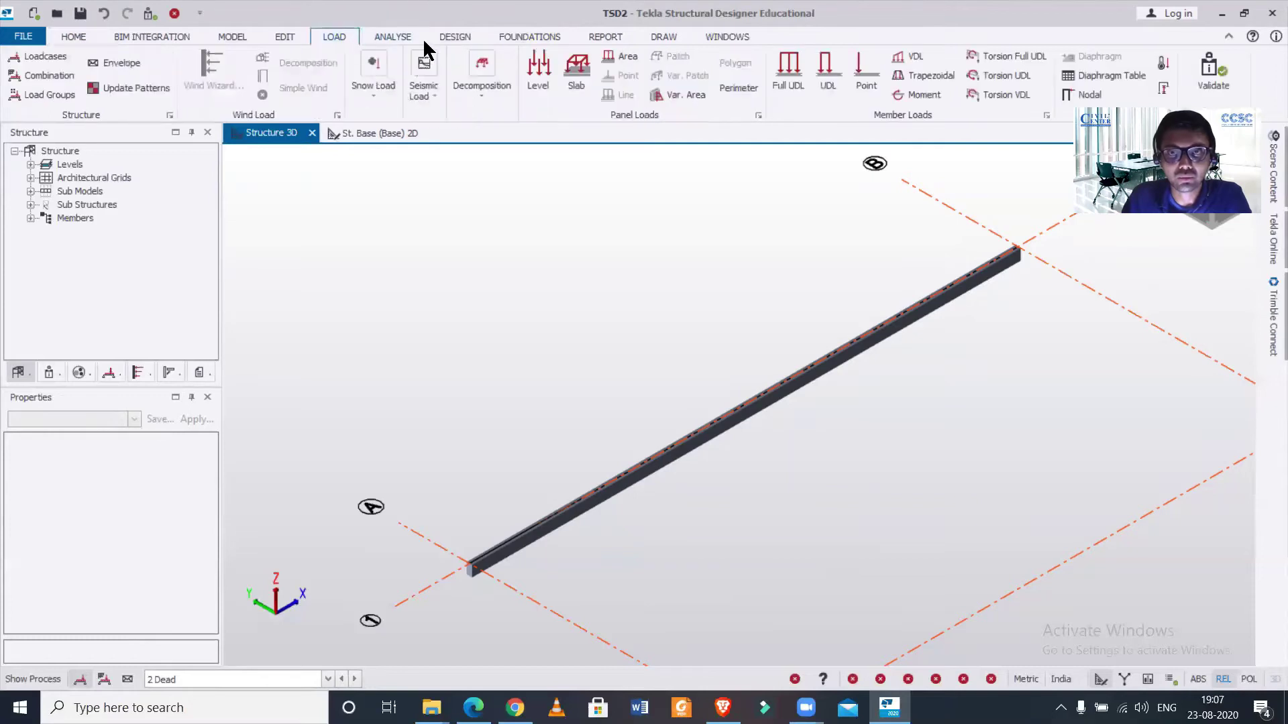
pyautogui.click(796, 66)
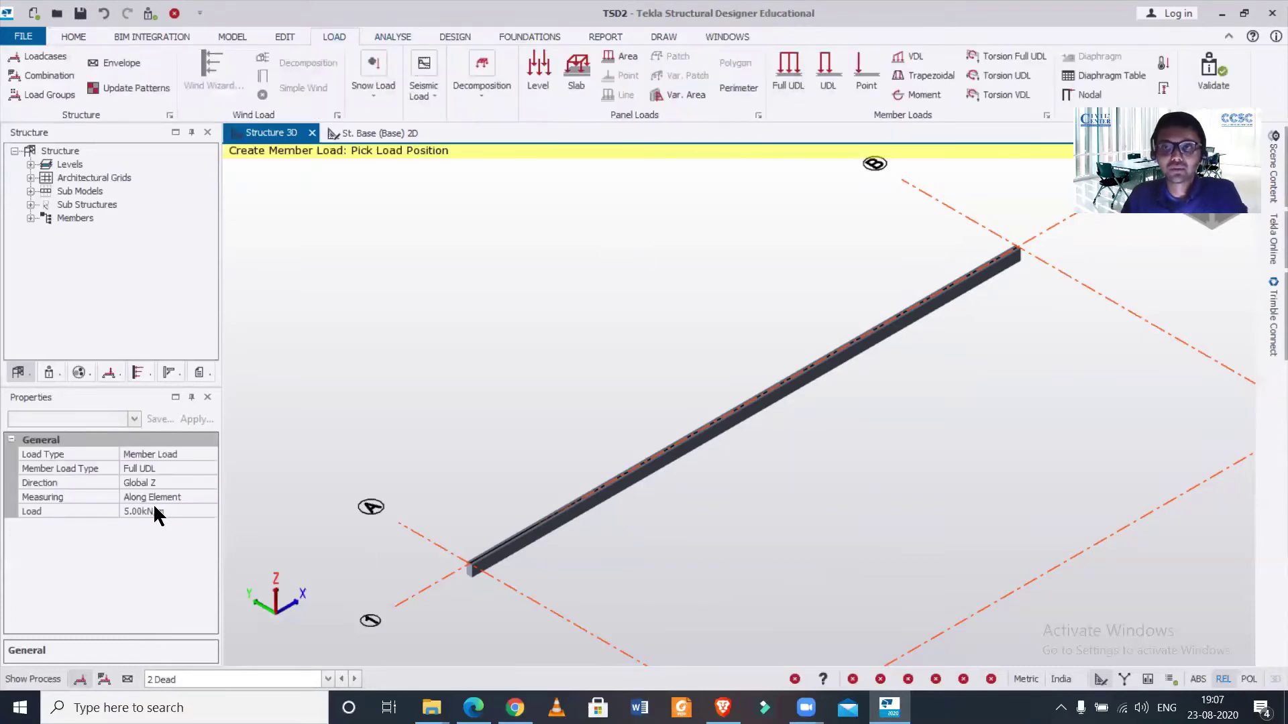
pyautogui.press('Escape')
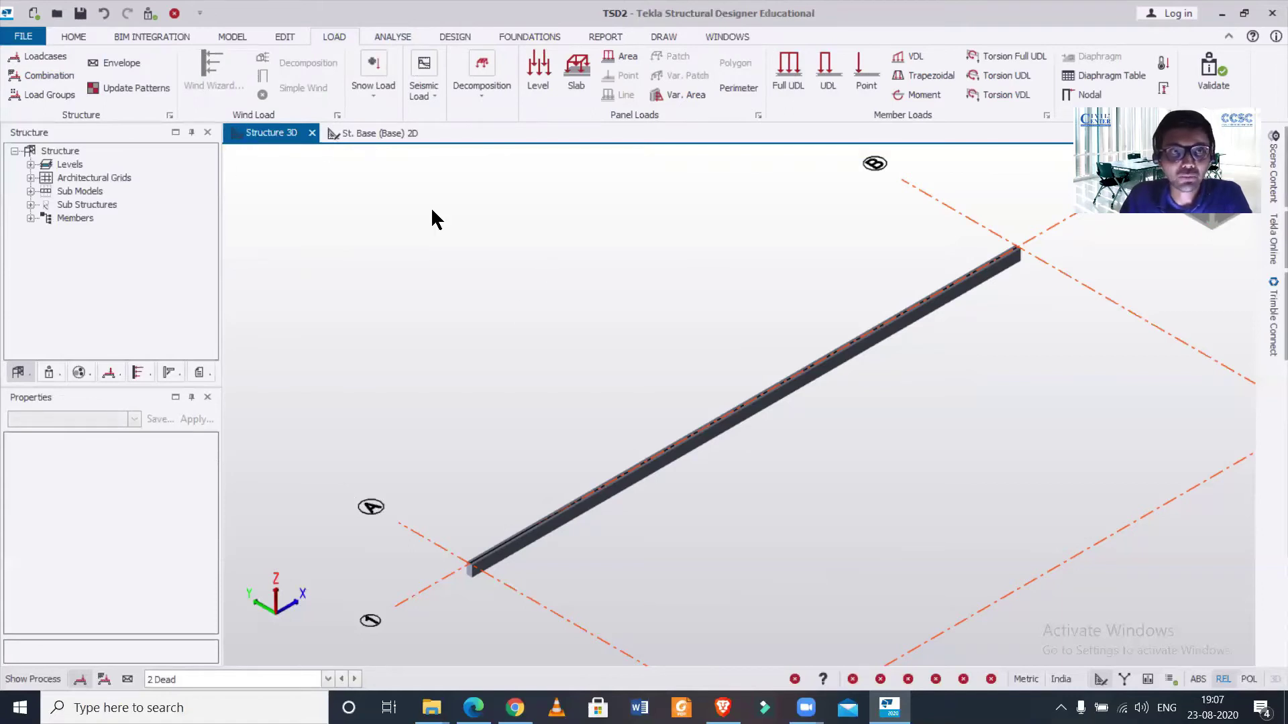
# Review the remaining quantities and their units in the model settings, and close the settings without changes.
pyautogui.click(83, 38)
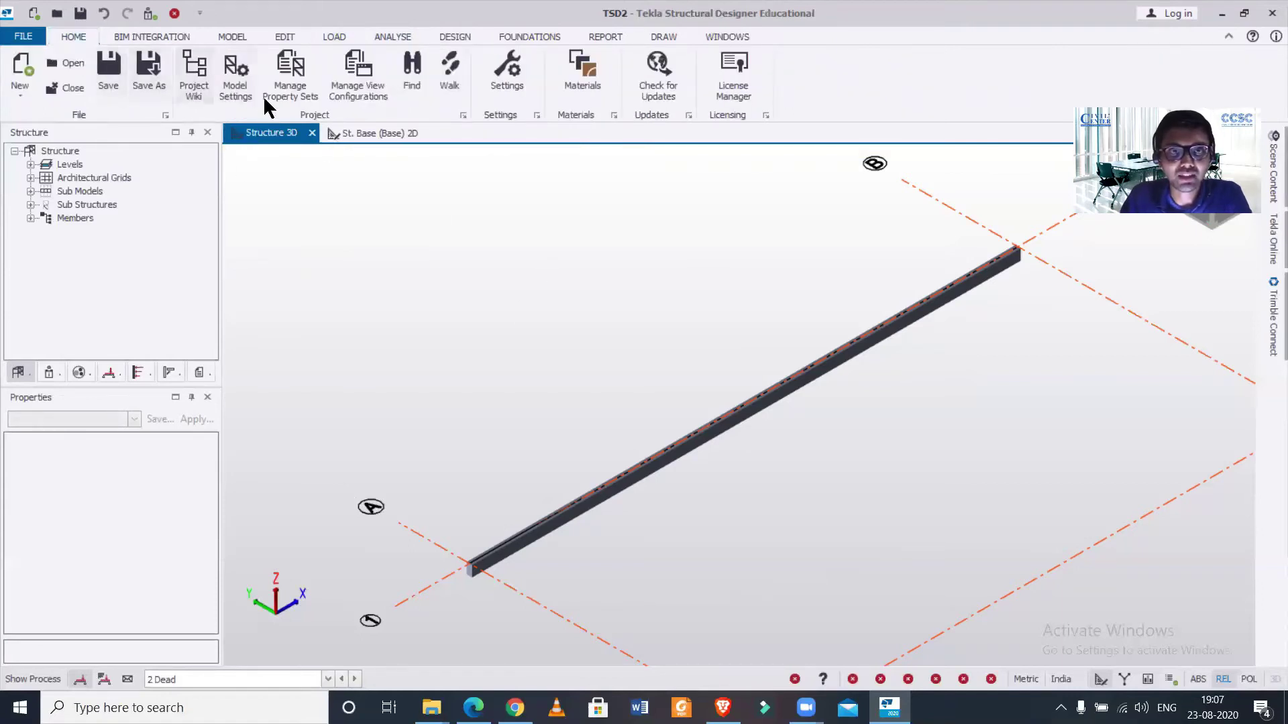
pyautogui.click(239, 78)
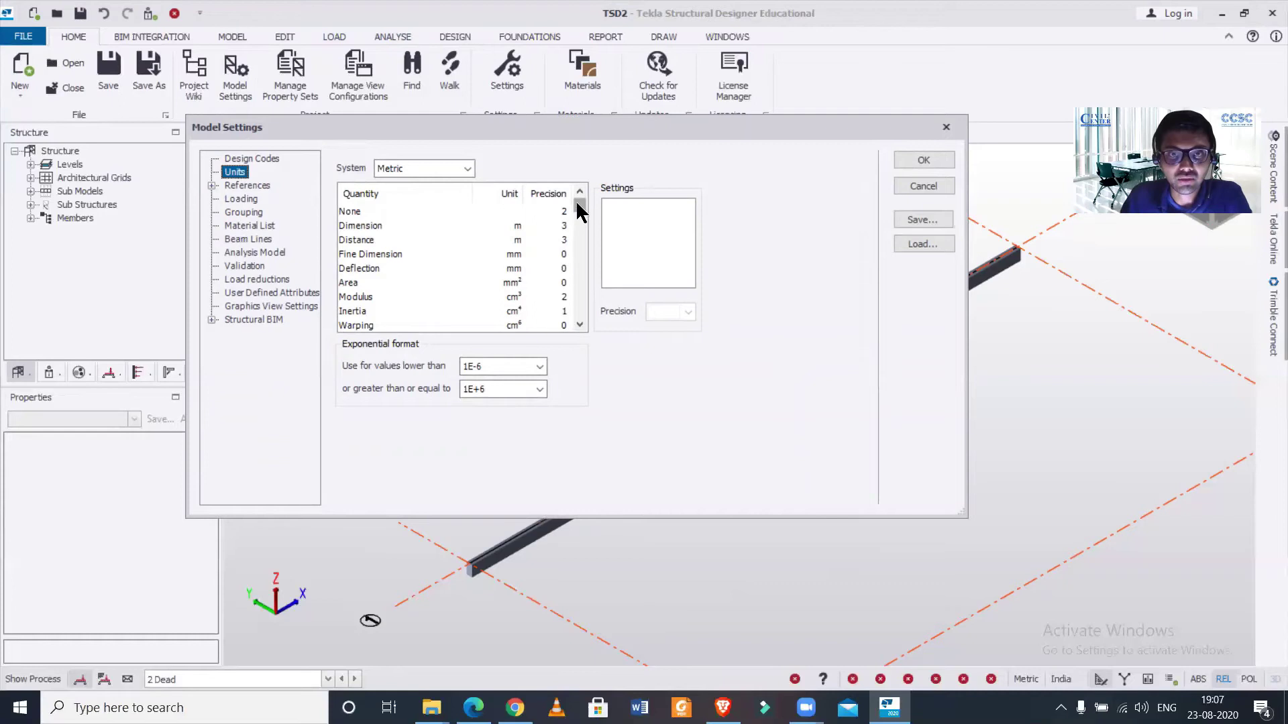
pyautogui.scroll(-2, 579, 212)
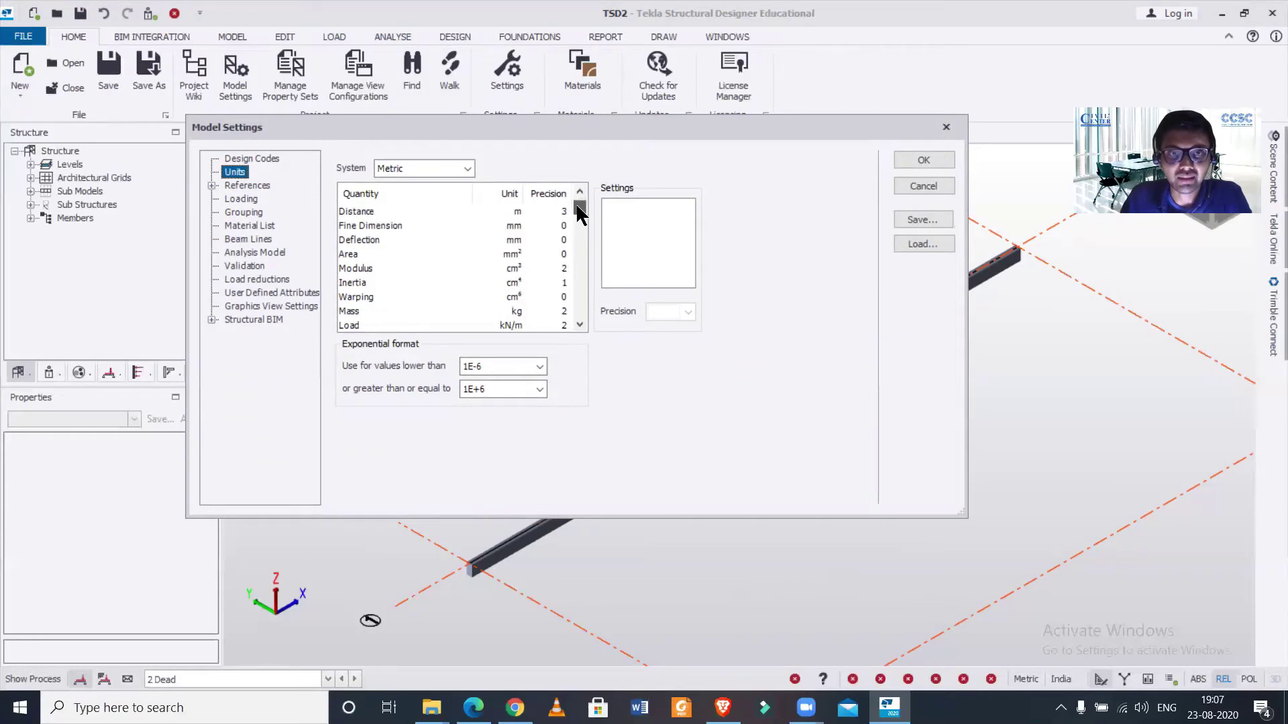
pyautogui.moveTo(577, 207); pyautogui.dragTo(579, 262)
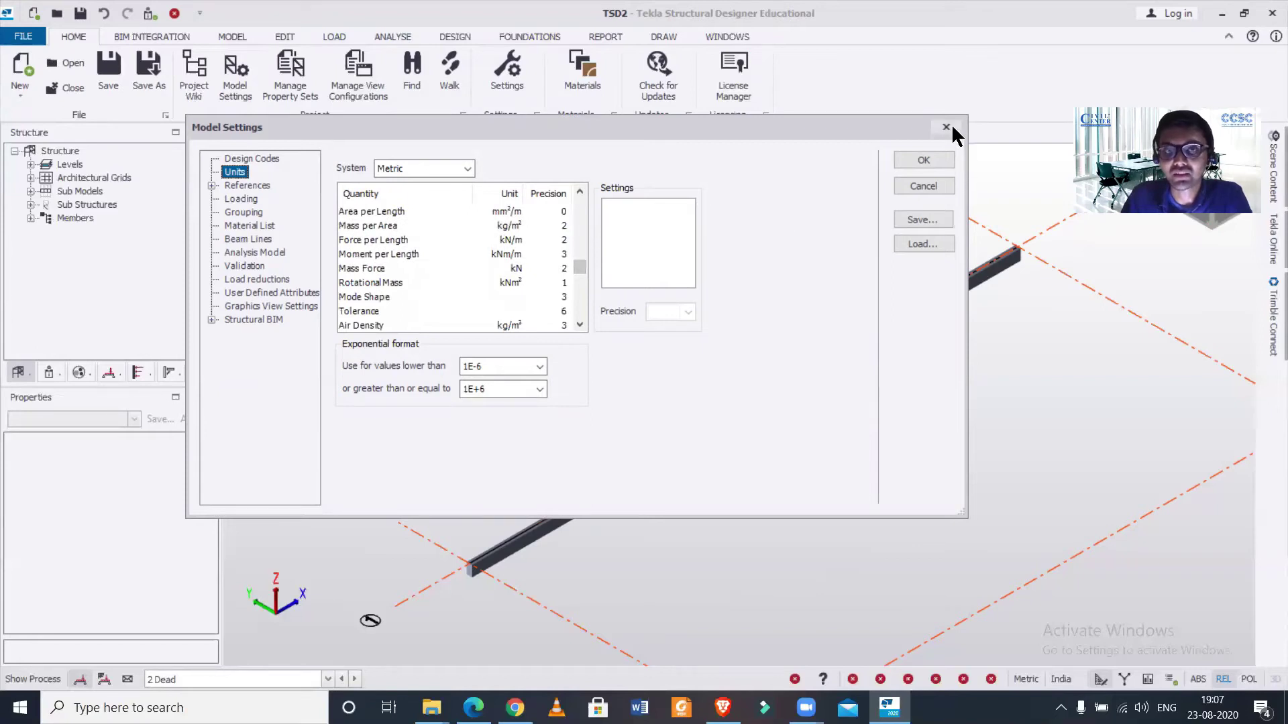
pyautogui.click(951, 125)
pyautogui.scroll(3, 865, 410)
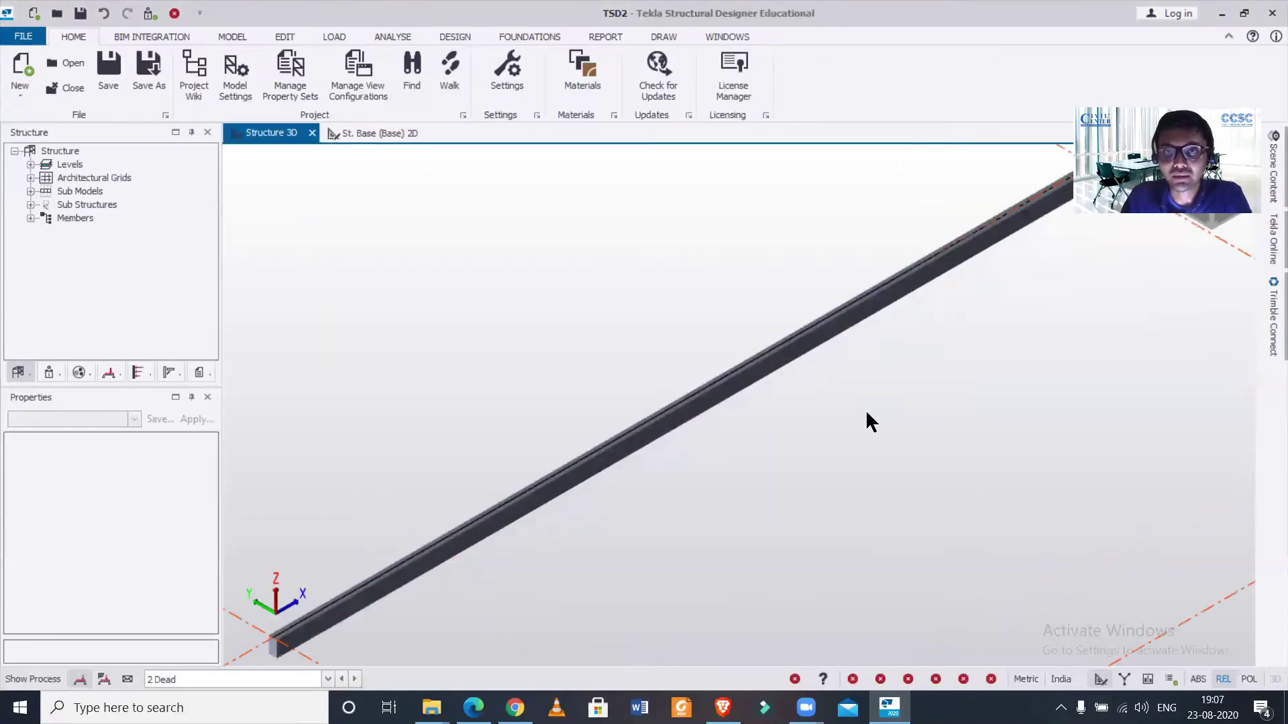
pyautogui.scroll(-3, 866, 413)
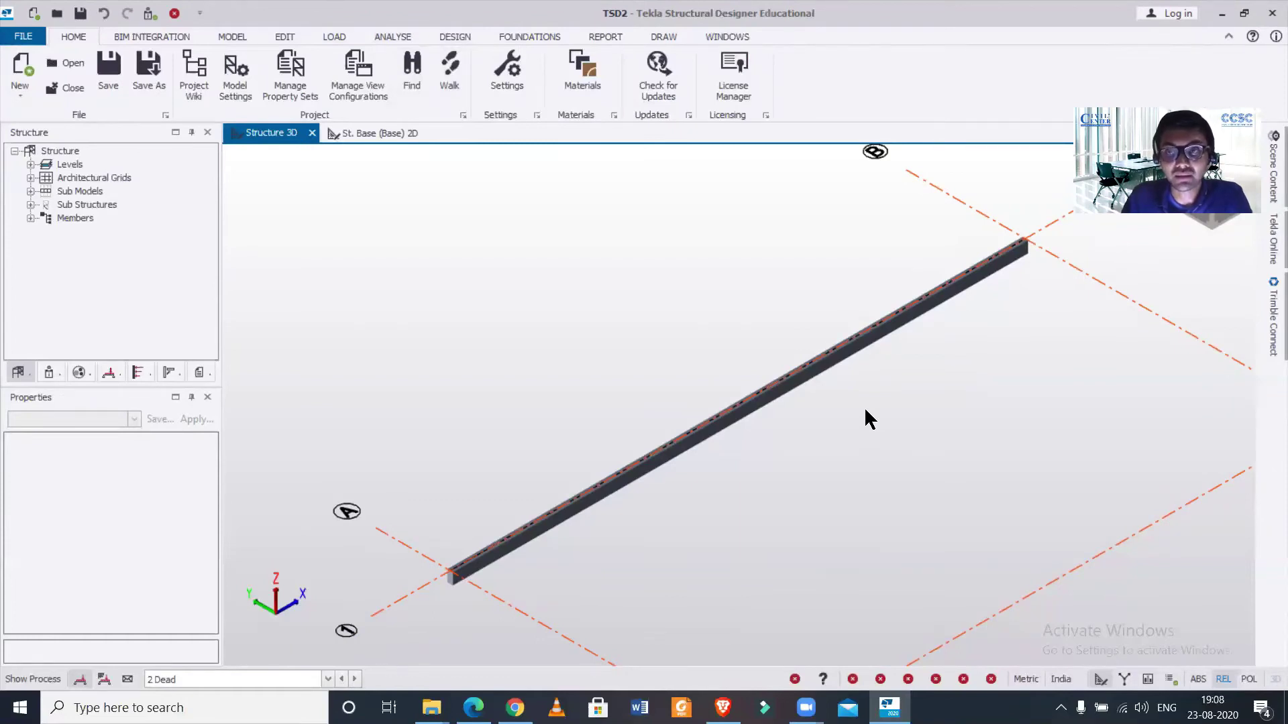
# Open the unit defaults in the program's general settings, and check the unit system and settings set, keeping Metric and India Settings.
pyautogui.click(511, 75)
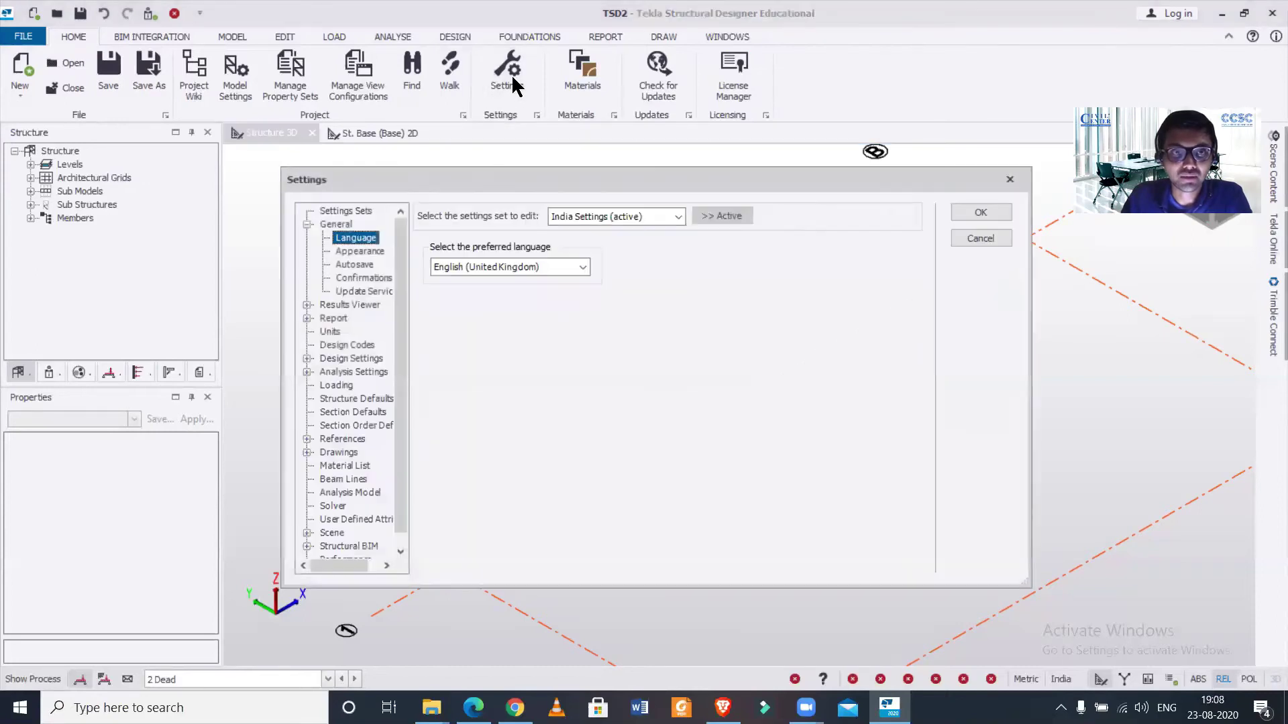
pyautogui.doubleClick(332, 318)
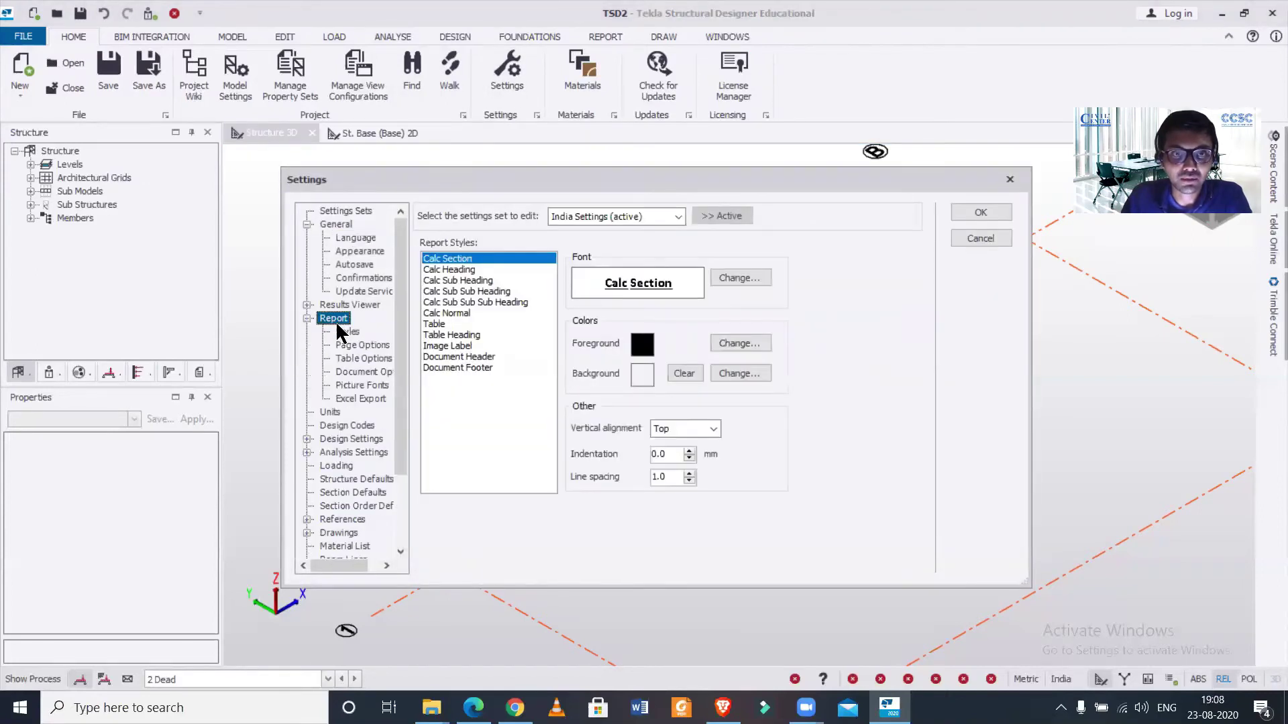
pyautogui.click(329, 412)
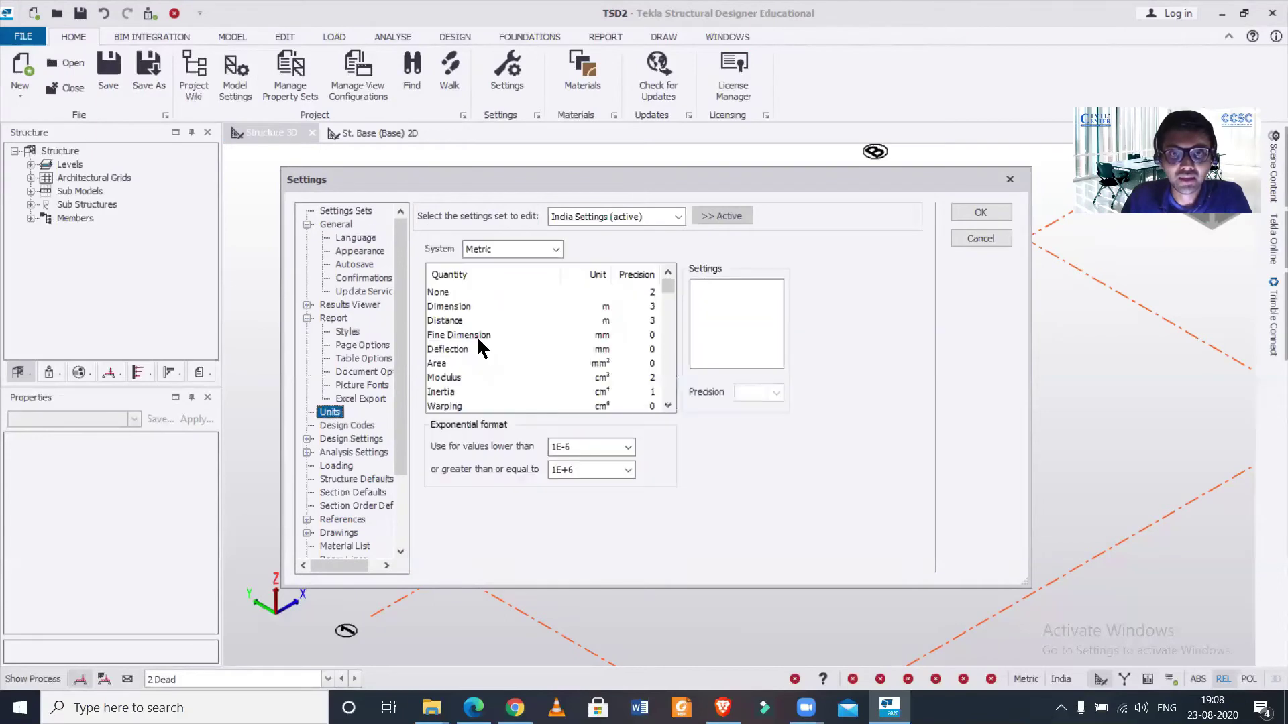
pyautogui.click(560, 244)
pyautogui.click(560, 245)
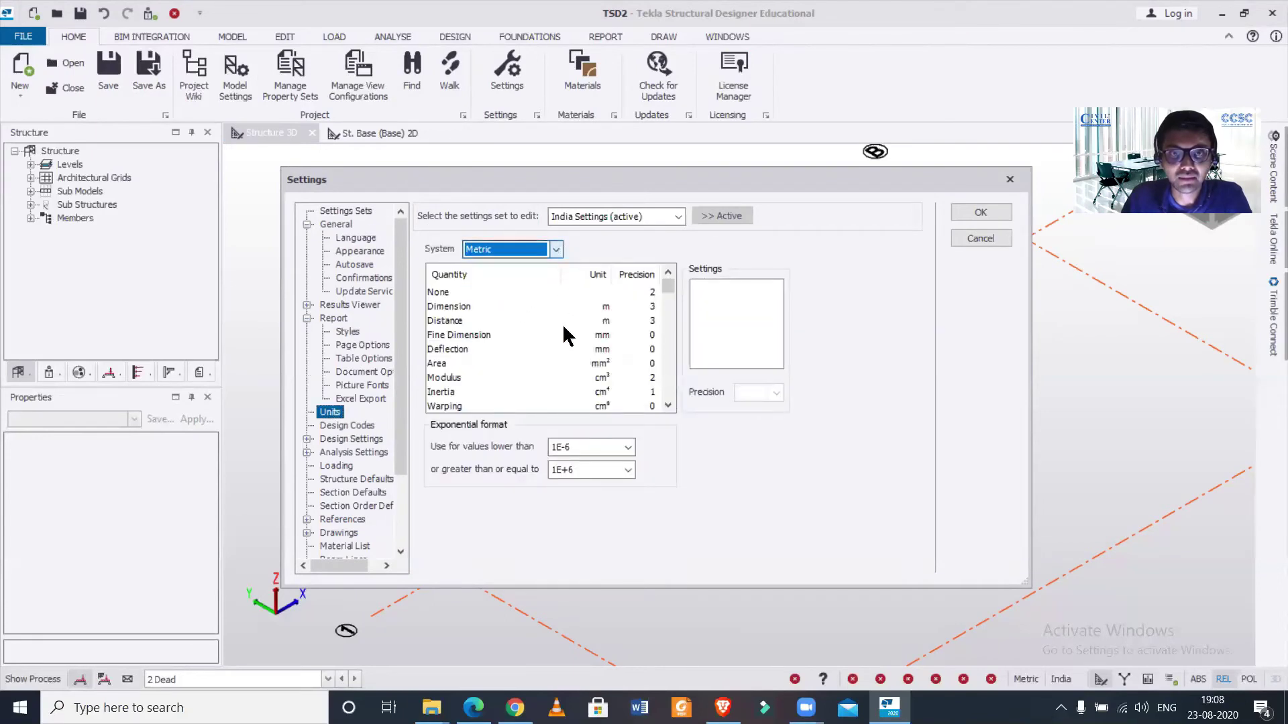
pyautogui.click(674, 218)
pyautogui.click(675, 233)
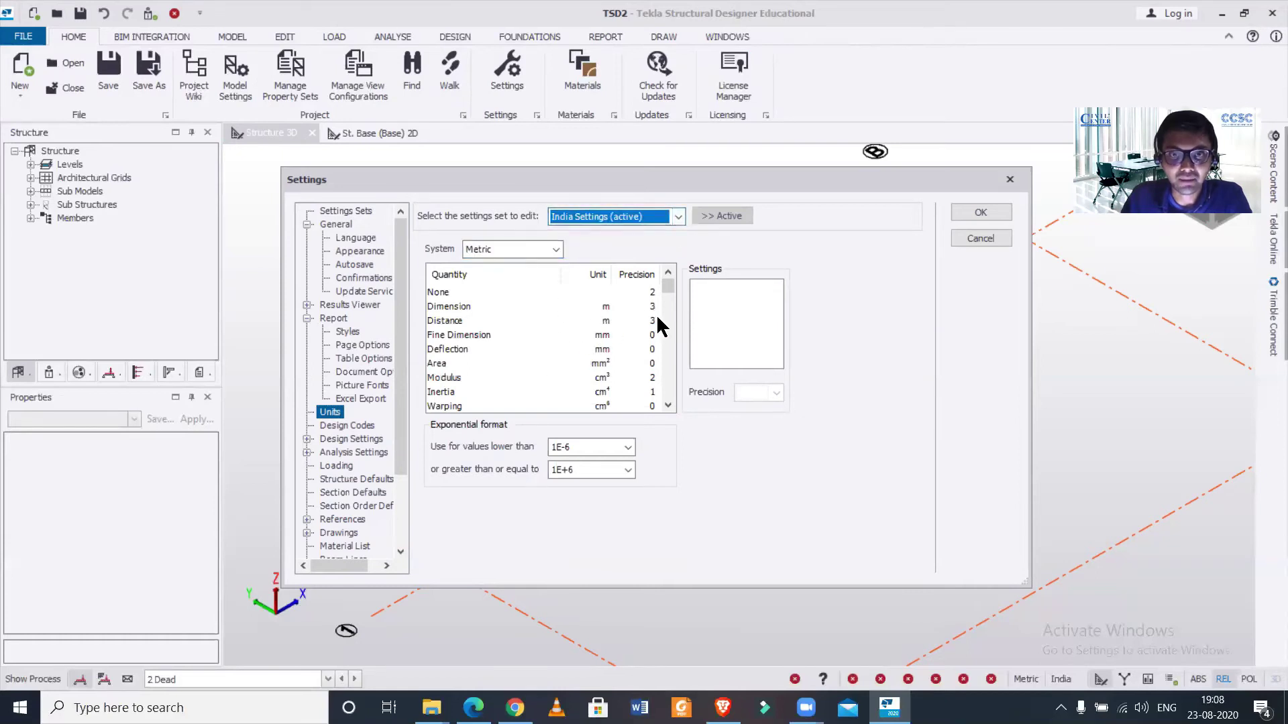
# Review the default units of the quantities from Inertia to Frequency, including Load, Force and Moment, and accept the settings without changes.
pyautogui.scroll(-2, 671, 294)
pyautogui.moveTo(668, 285); pyautogui.dragTo(669, 292)
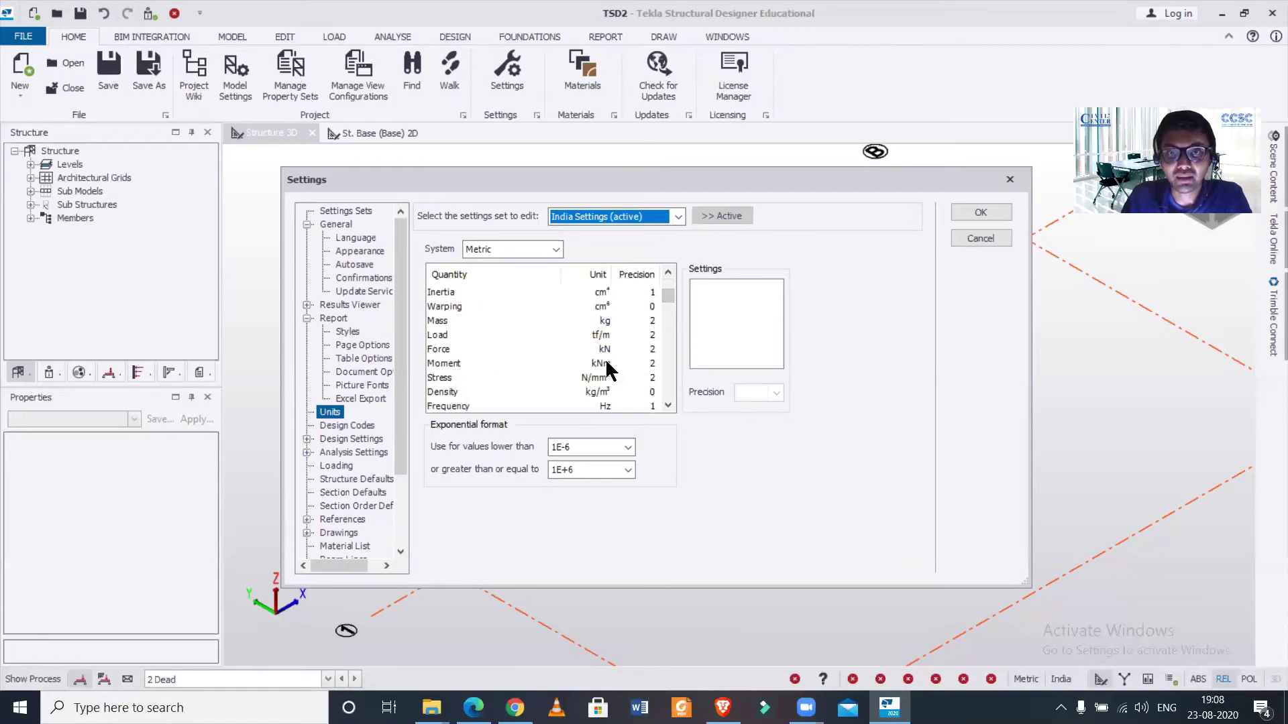
pyautogui.click(980, 212)
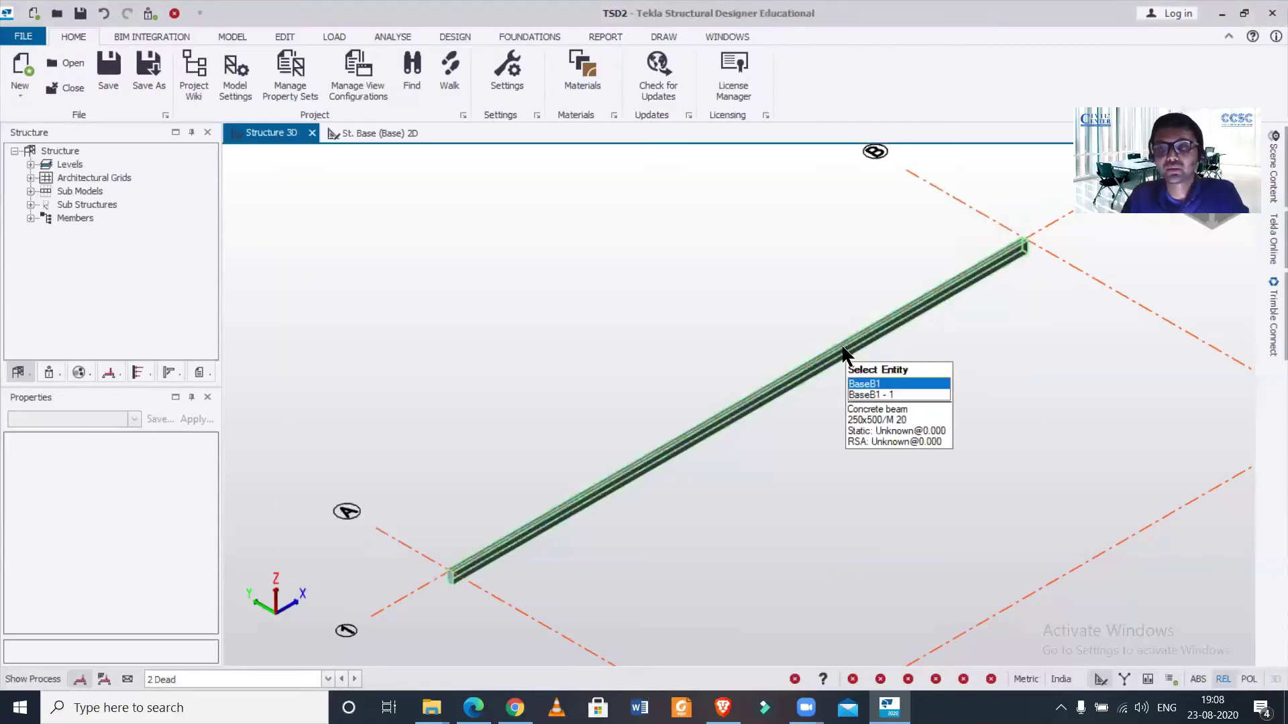